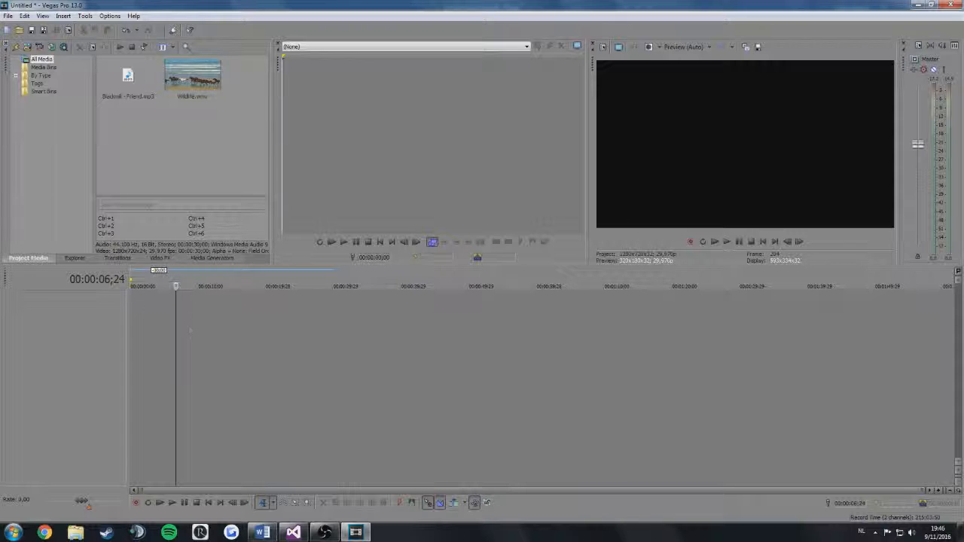
- Insert one video track and one audio track into the empty timeline
right_click(159, 310)
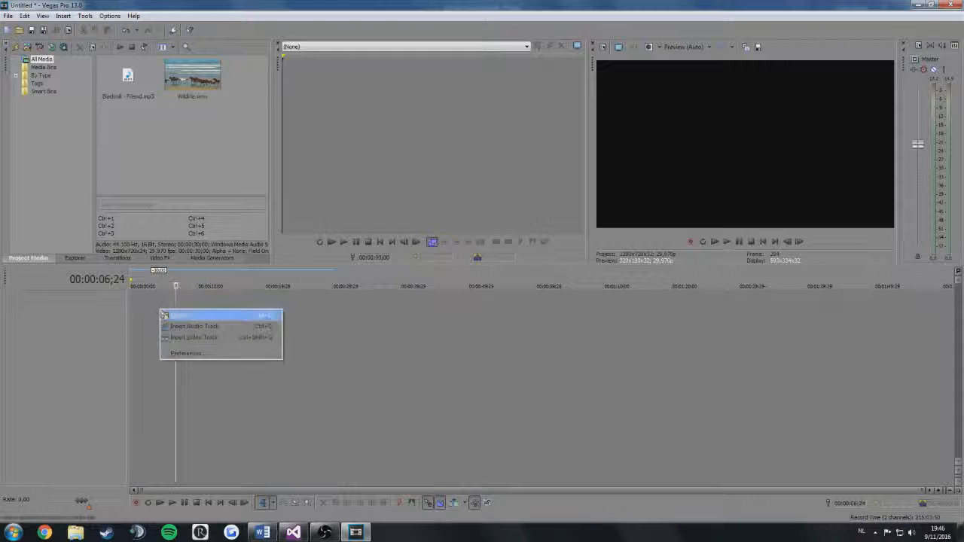
click(197, 338)
right_click(156, 351)
click(191, 367)
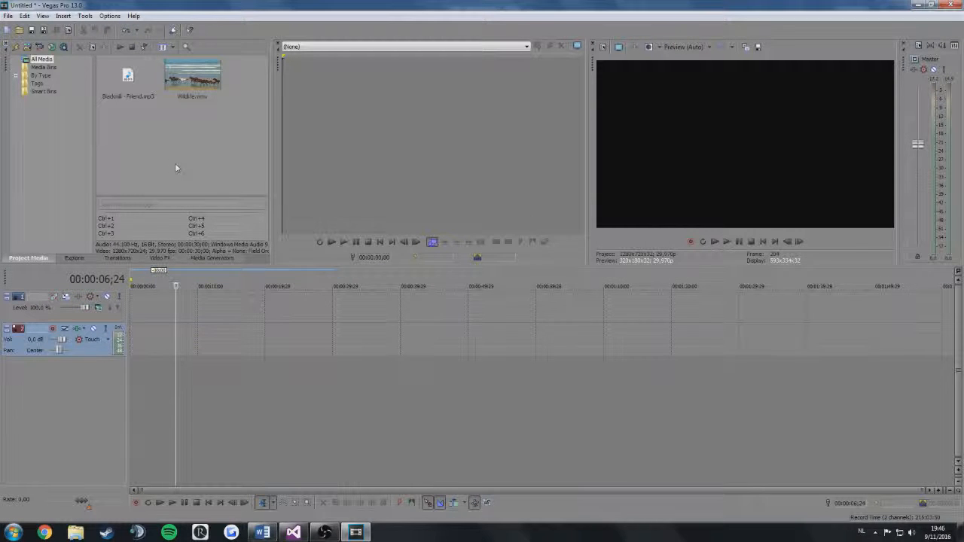
- Import the Wildlife video from the tutorial folder and place it with its audio at the start of the new tracks
click(7, 16)
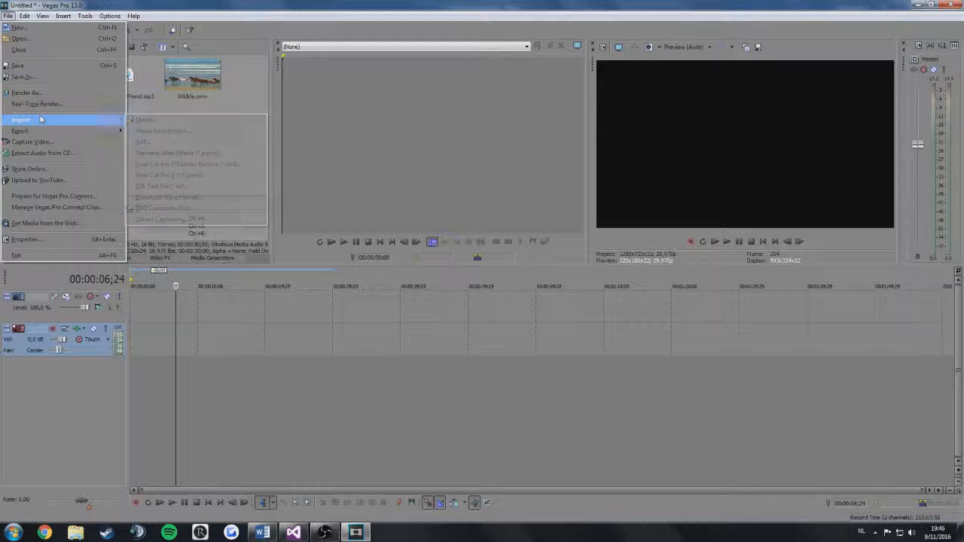
mouse_move(23, 121)
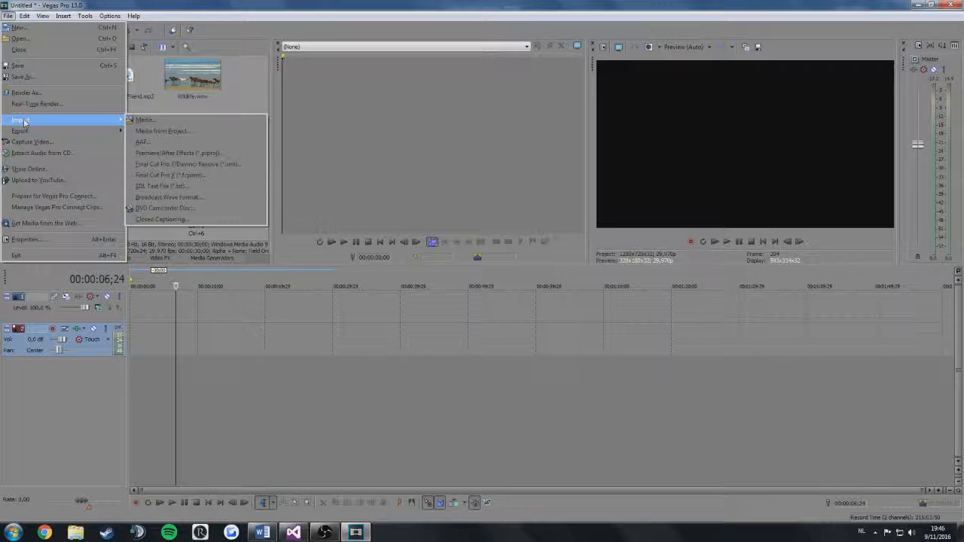
click(151, 120)
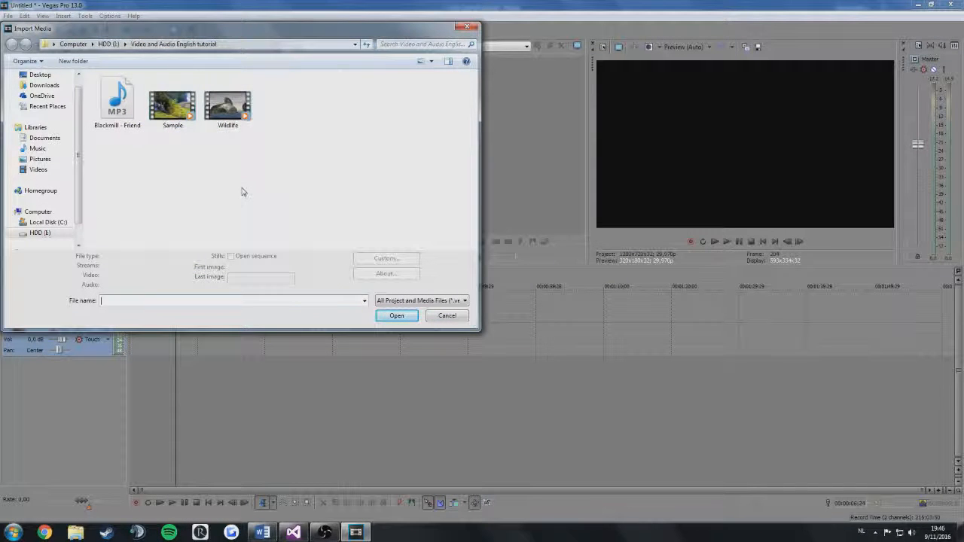
double_click(230, 114)
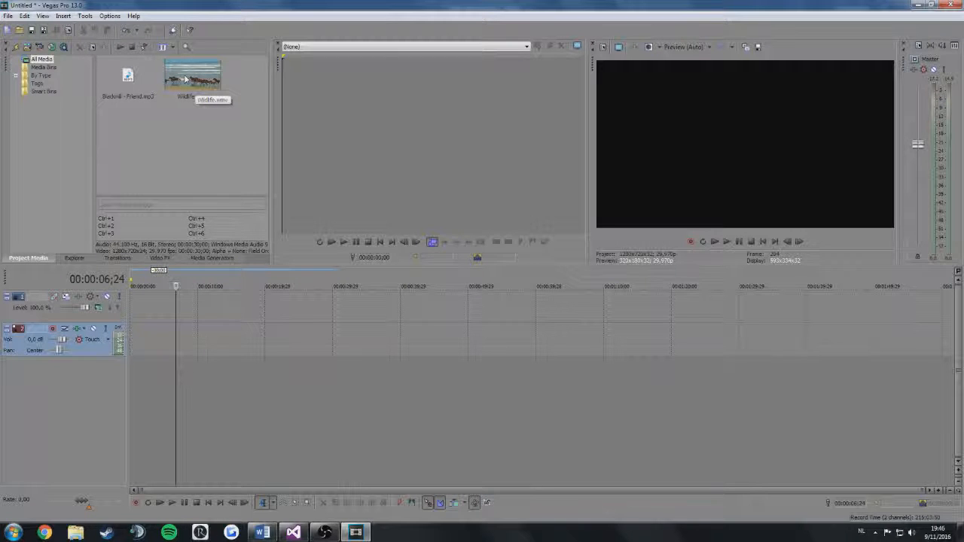
drag(189, 78, 182, 109)
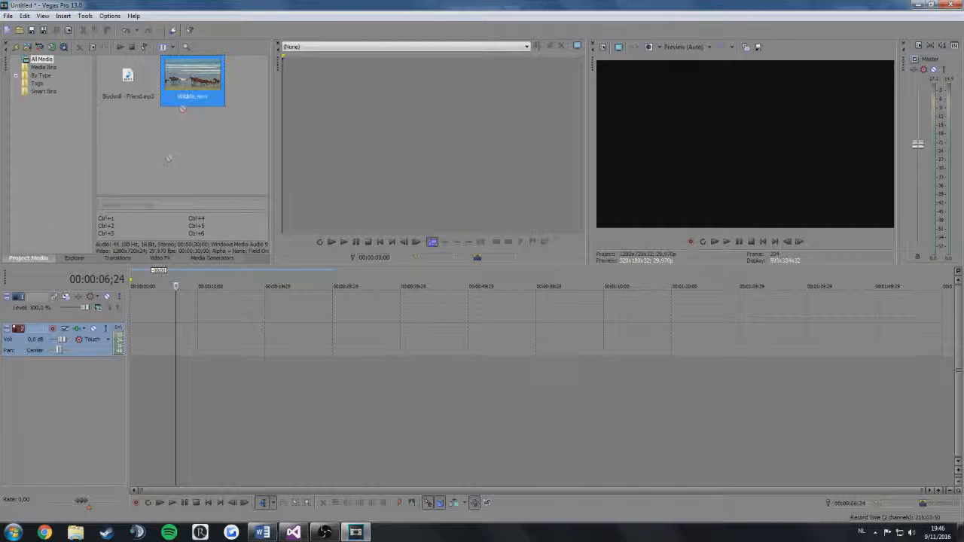
drag(142, 320, 136, 325)
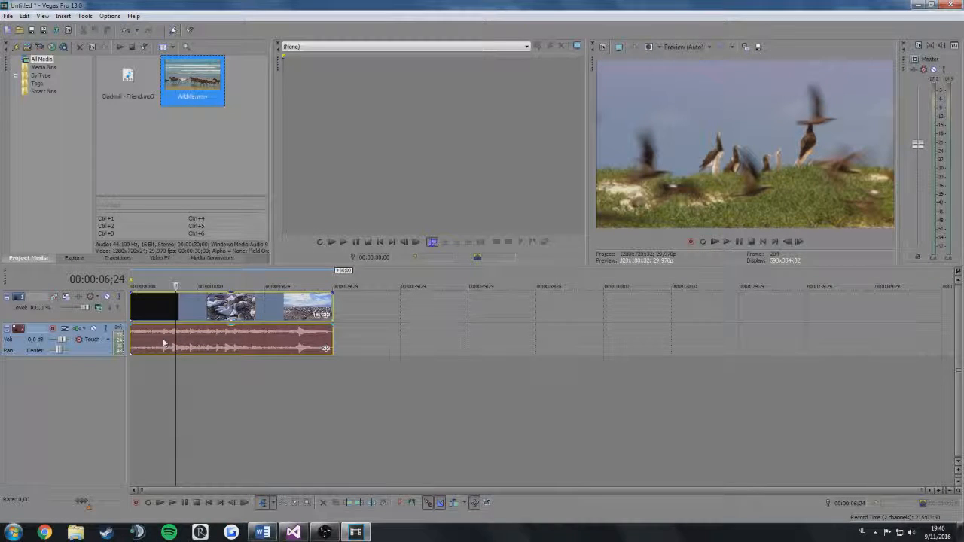
- Lower the audio track's volume to -8.7 dB and play parts of the timeline to check the sound
click(62, 341)
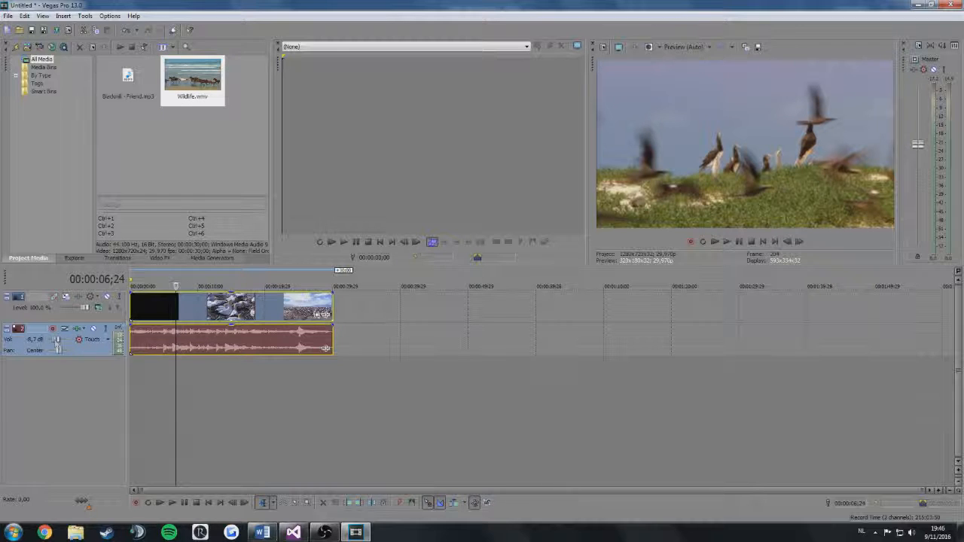
key(space)
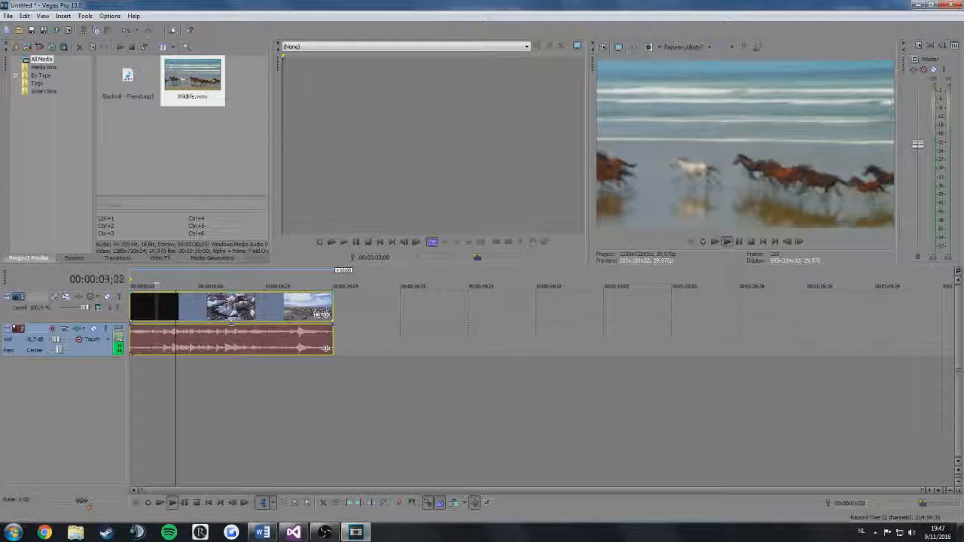
key(space)
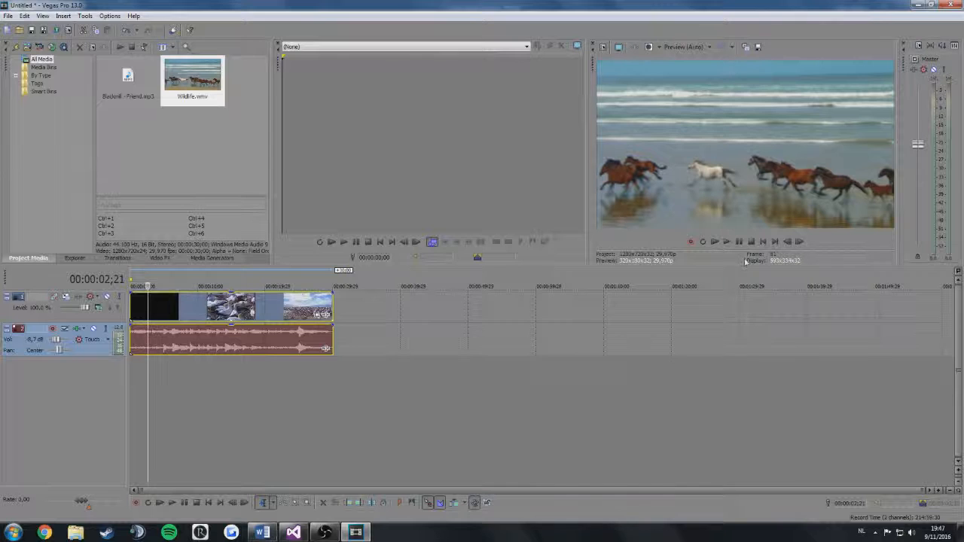
click(727, 242)
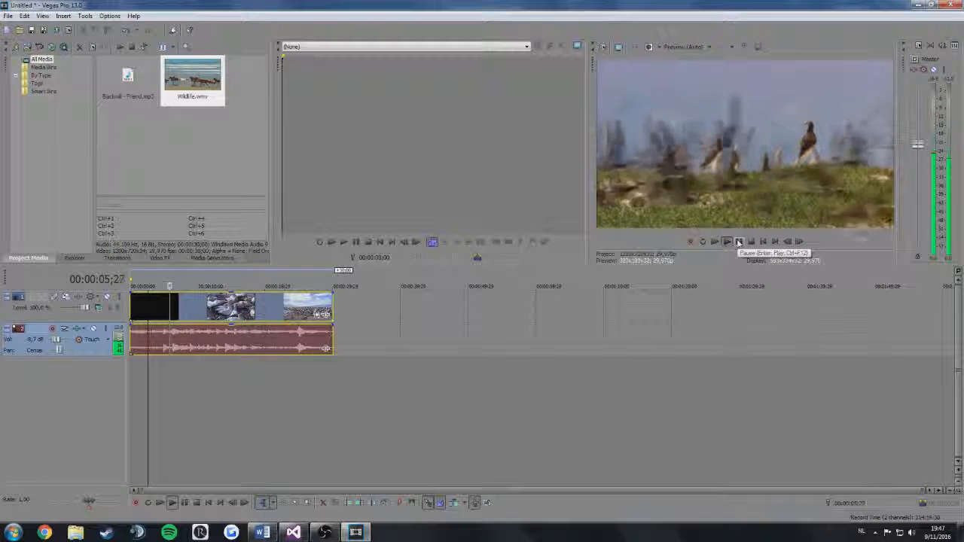
click(739, 242)
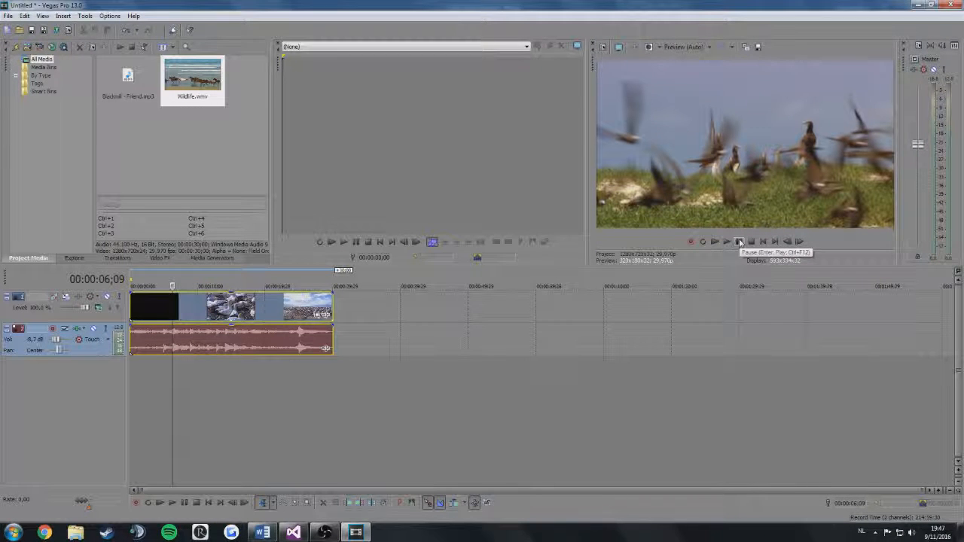
key(space)
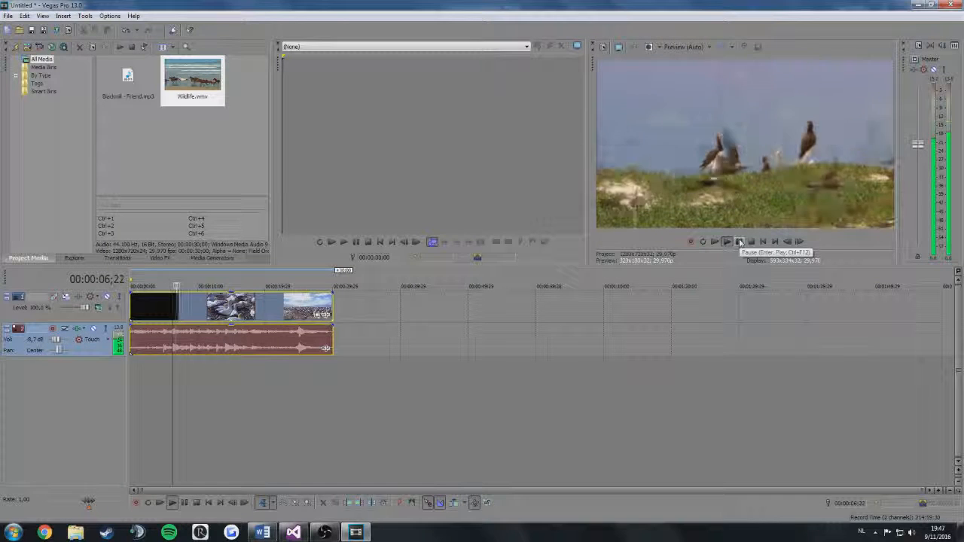
key(space)
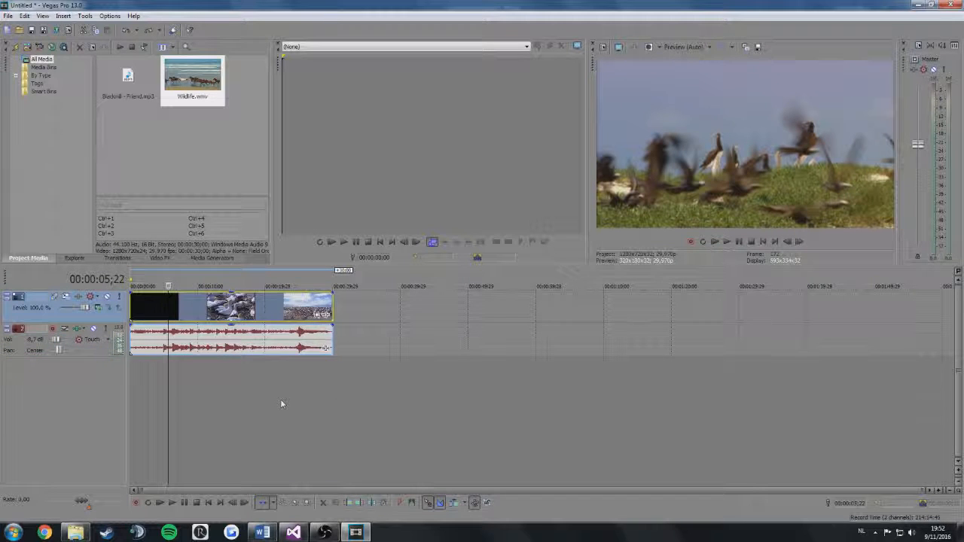
- Split the Wildlife clip and its audio at about 7 seconds with the Split Trim Tool
click(274, 504)
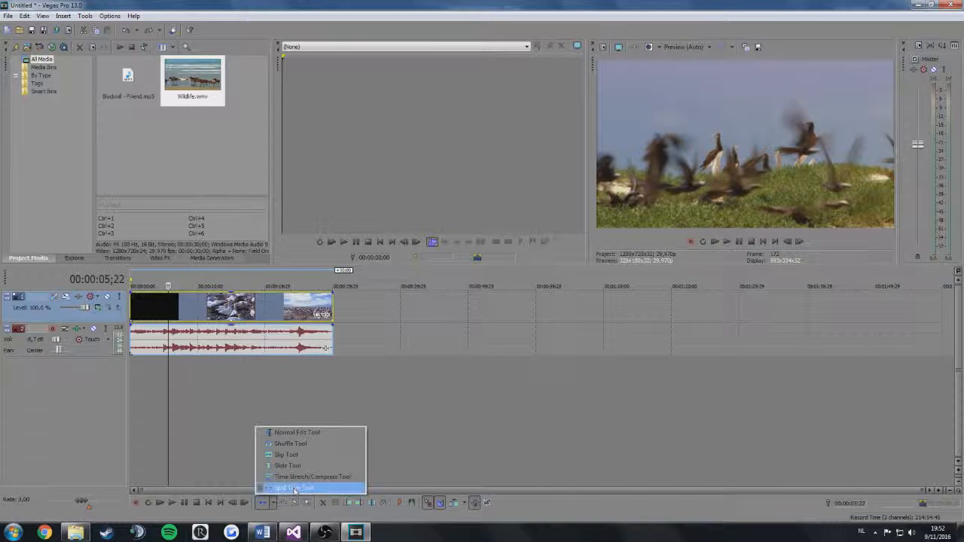
click(294, 489)
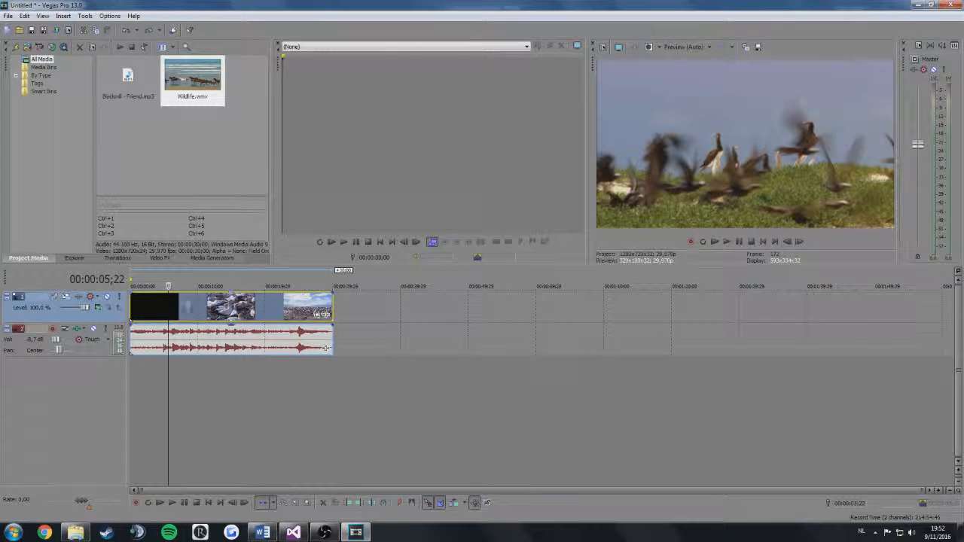
click(179, 303)
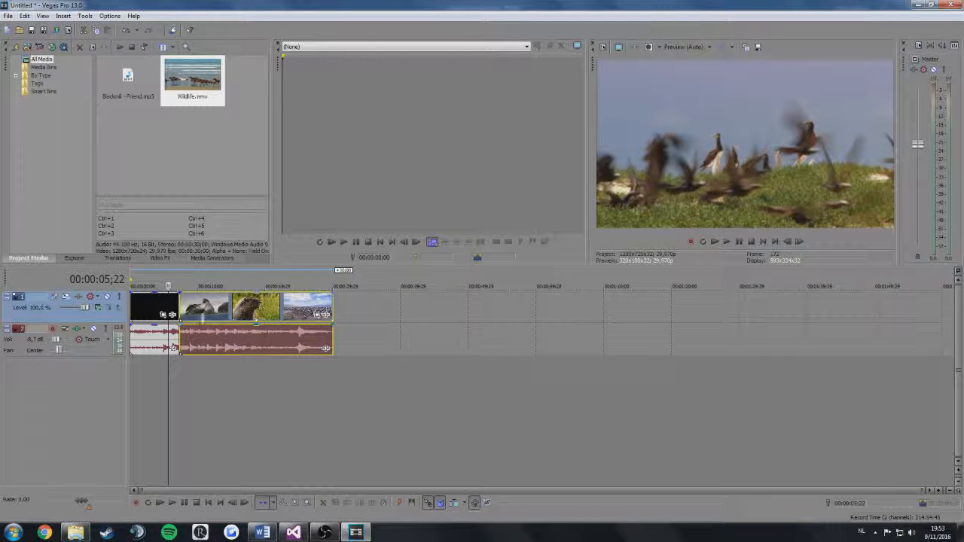
- With the Normal Edit Tool, shift the first piece about 3 seconds along and butt the second piece up against its end
click(276, 506)
click(290, 431)
drag(210, 315, 262, 315)
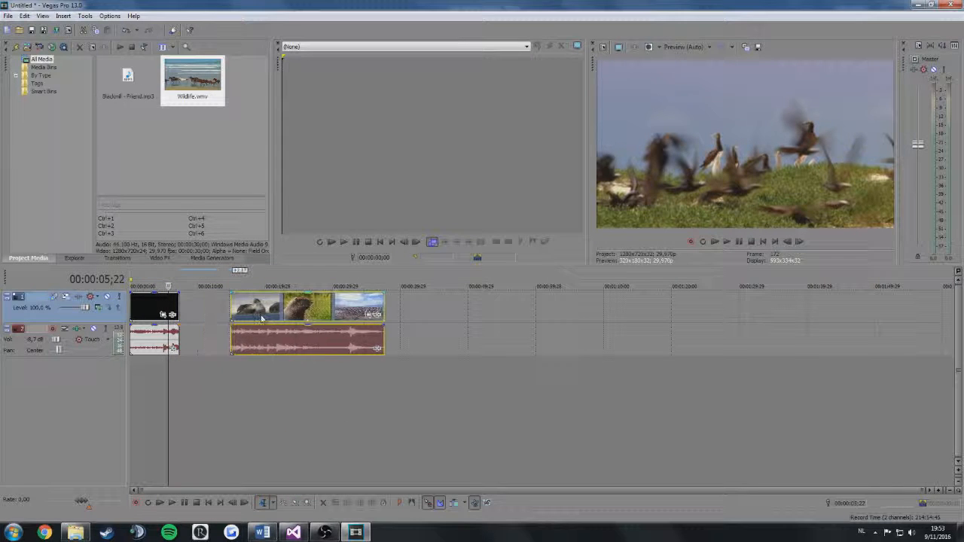
drag(143, 307, 161, 312)
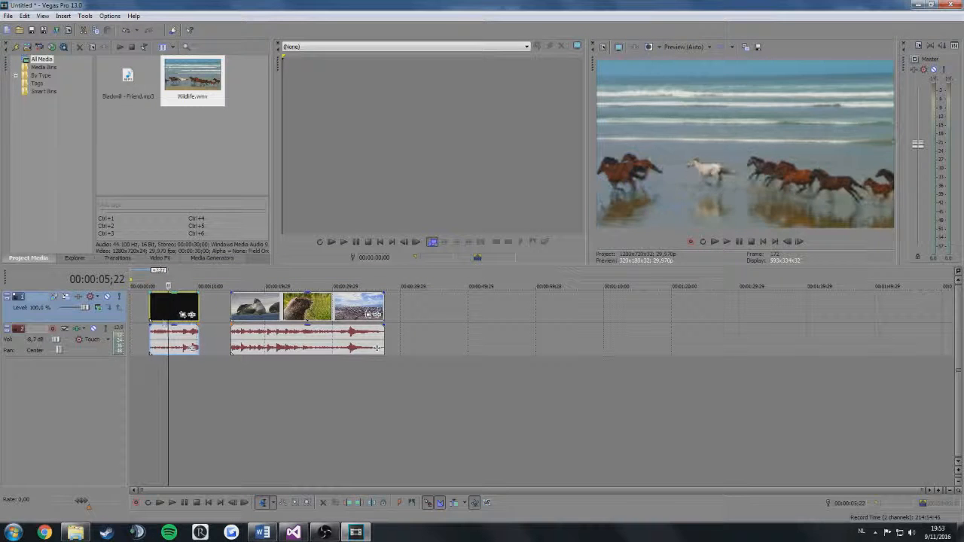
drag(251, 309, 219, 310)
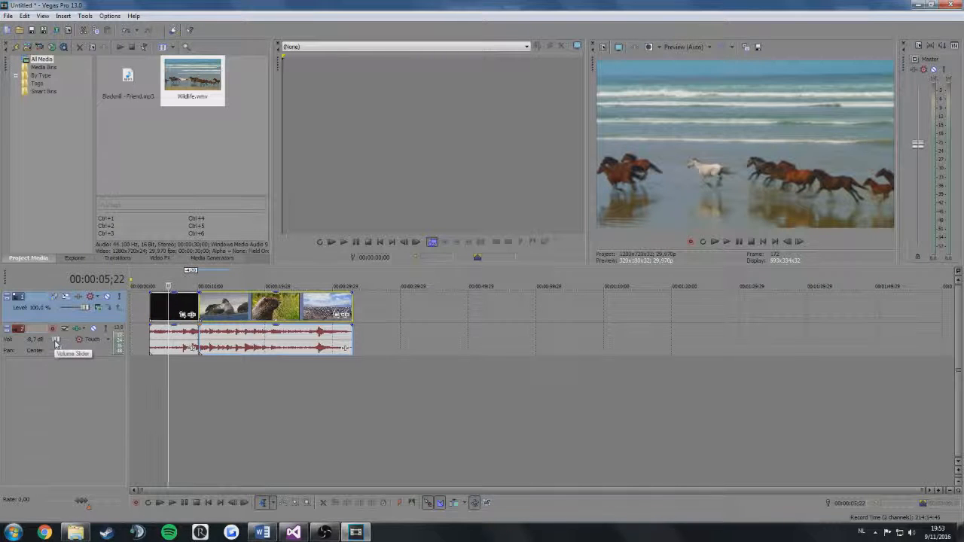
- Set the audio track's volume to -6.6 dB and compare playback with the track muted and unmuted
drag(65, 343, 61, 343)
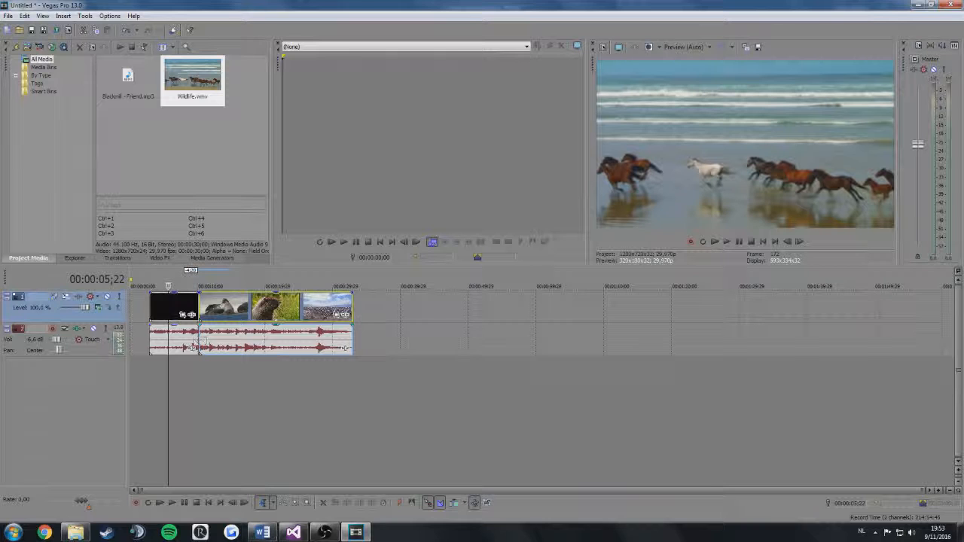
click(94, 329)
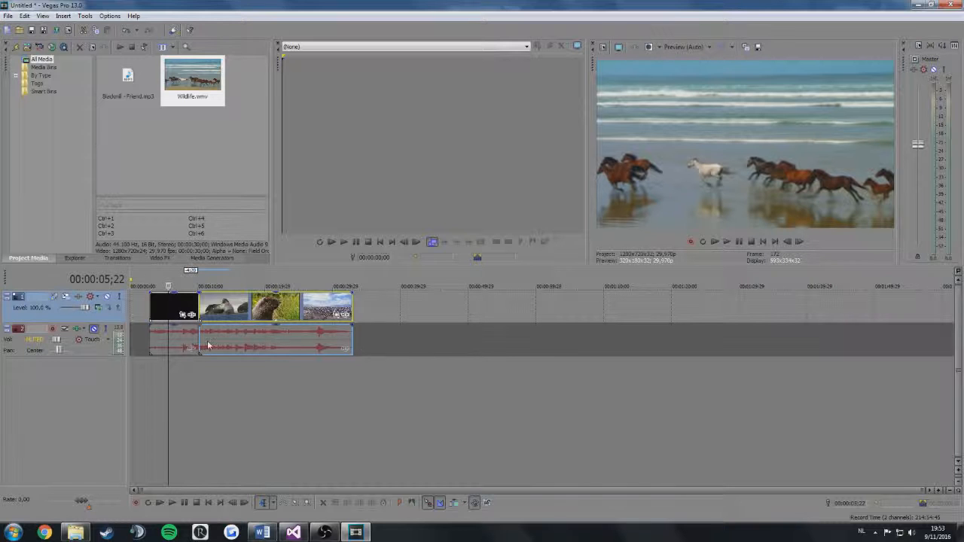
click(725, 243)
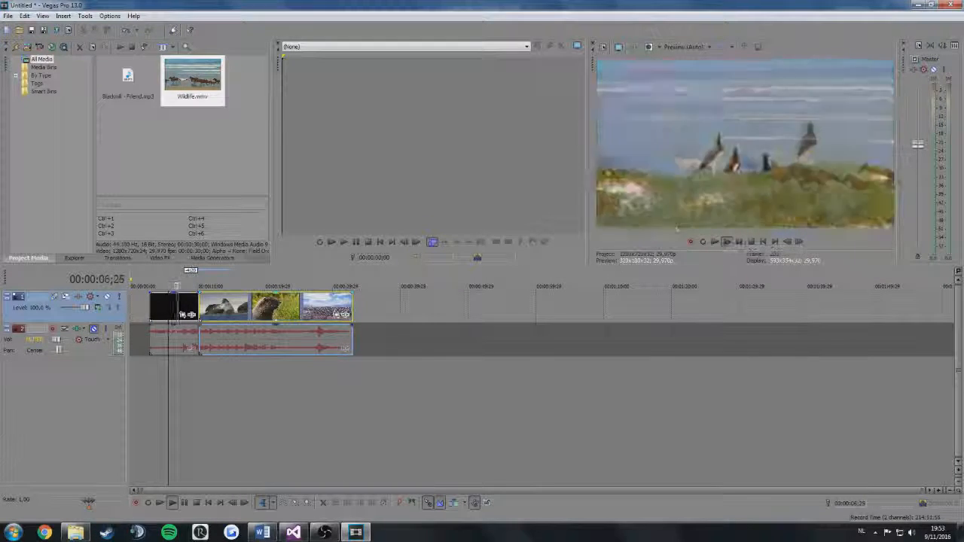
click(94, 329)
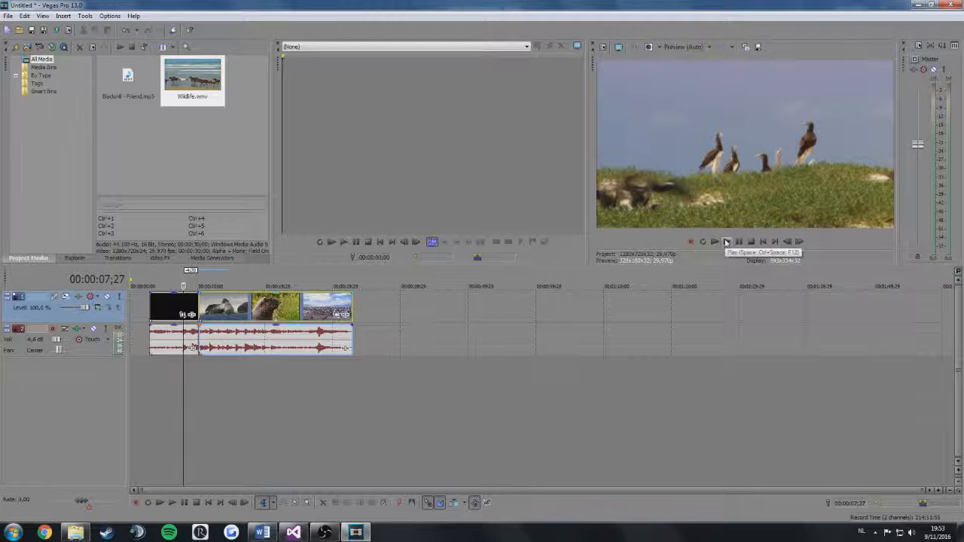
click(725, 243)
click(739, 243)
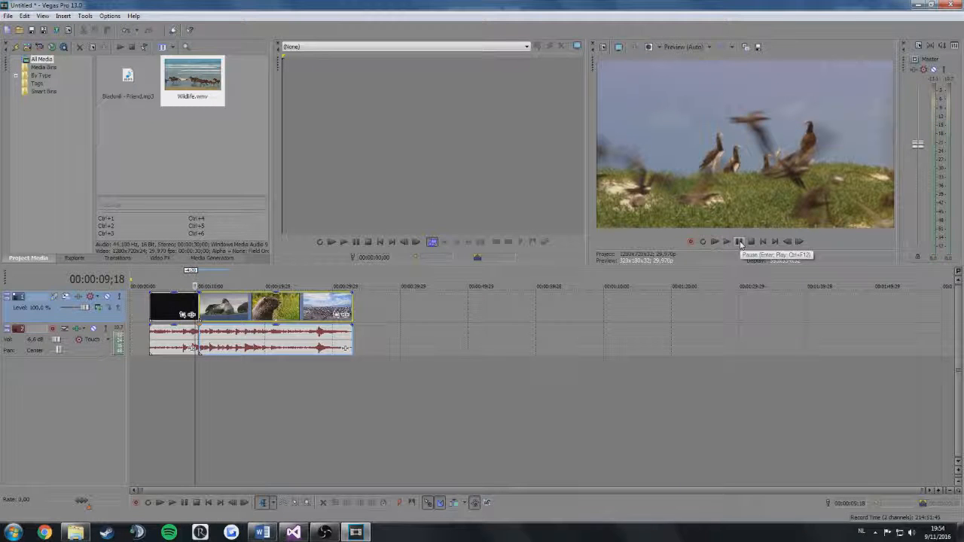
- Try splitting the second clip at 00:00:15;12, and undo the split
click(234, 286)
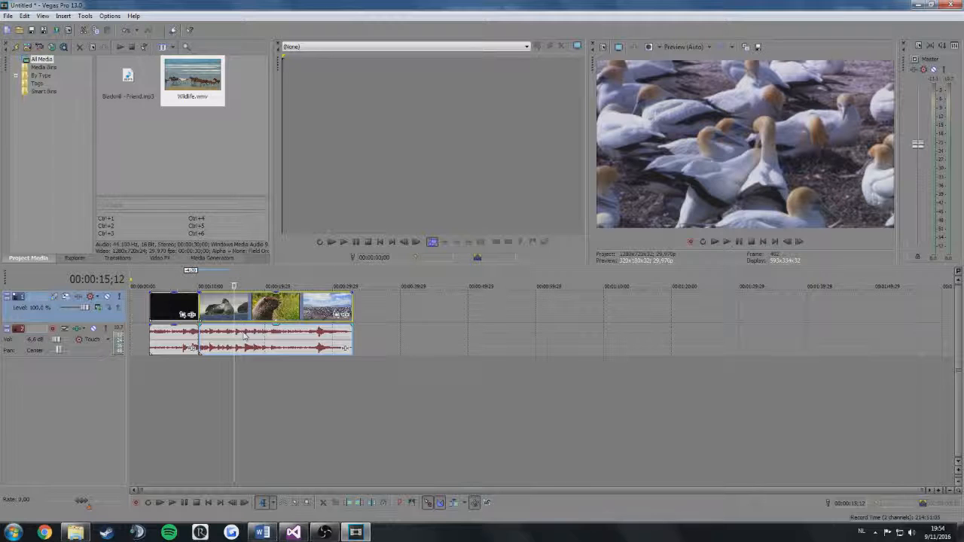
key(s)
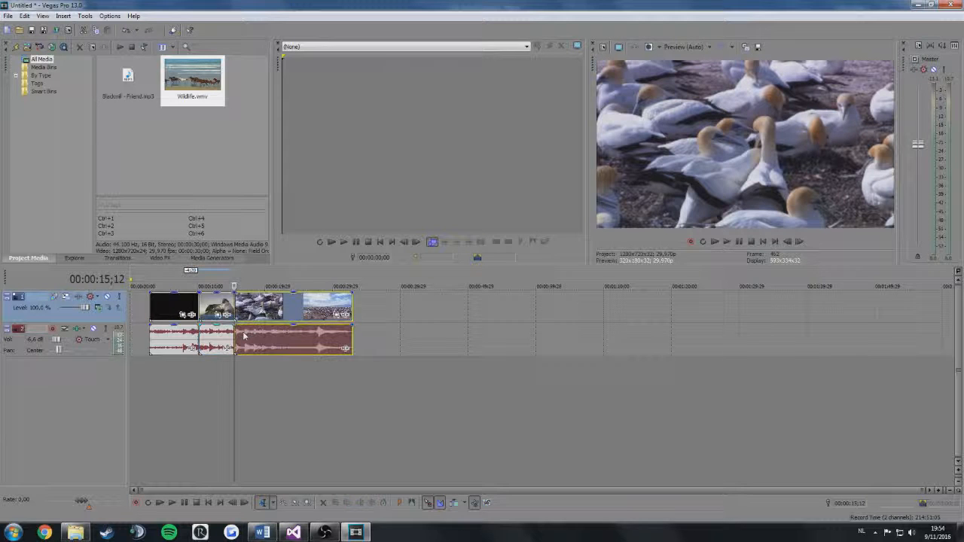
click(127, 31)
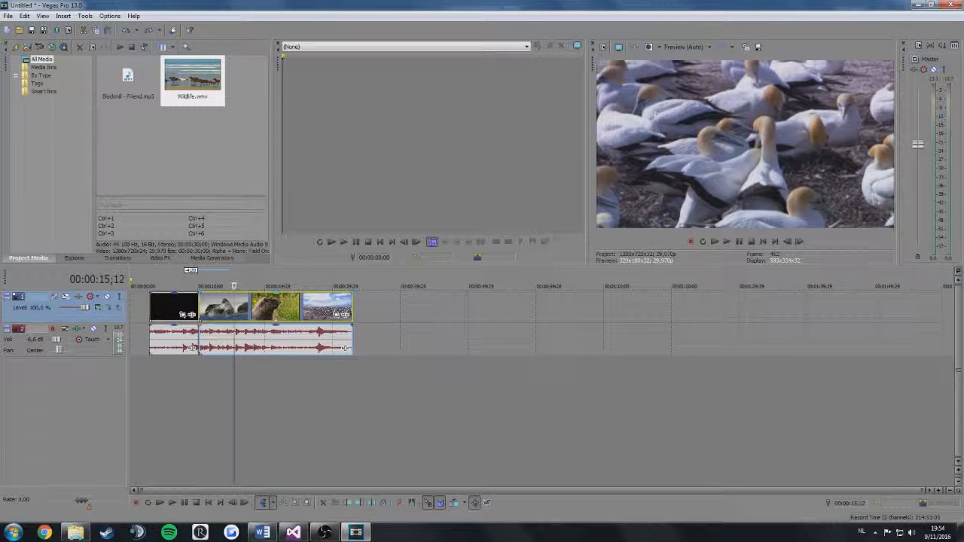
- Move the second clip to about 24 seconds and the first clip to about 7 seconds, leaving a gap between them
drag(196, 346, 309, 322)
drag(174, 305, 201, 305)
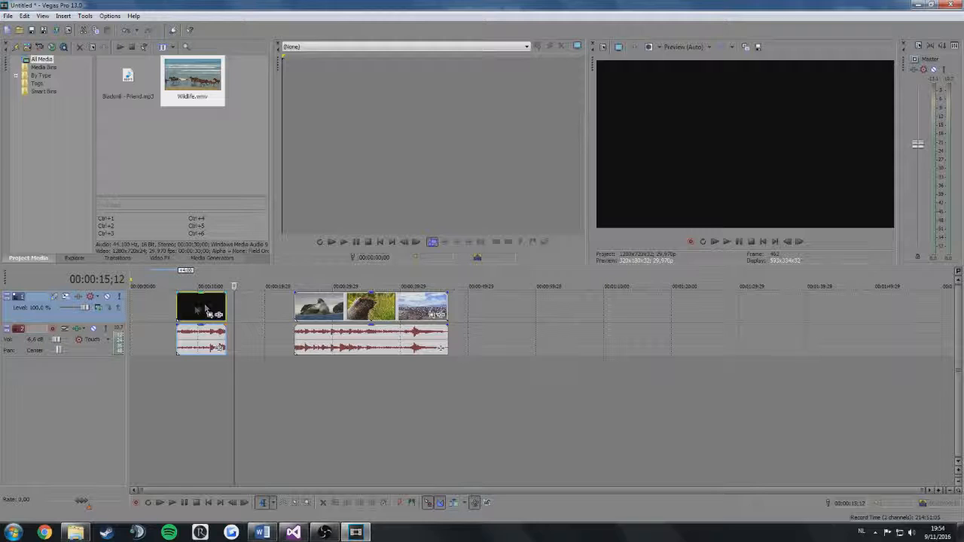
- Time-stretch the first clip to about twice its length and play it back to check the slow motion
click(189, 286)
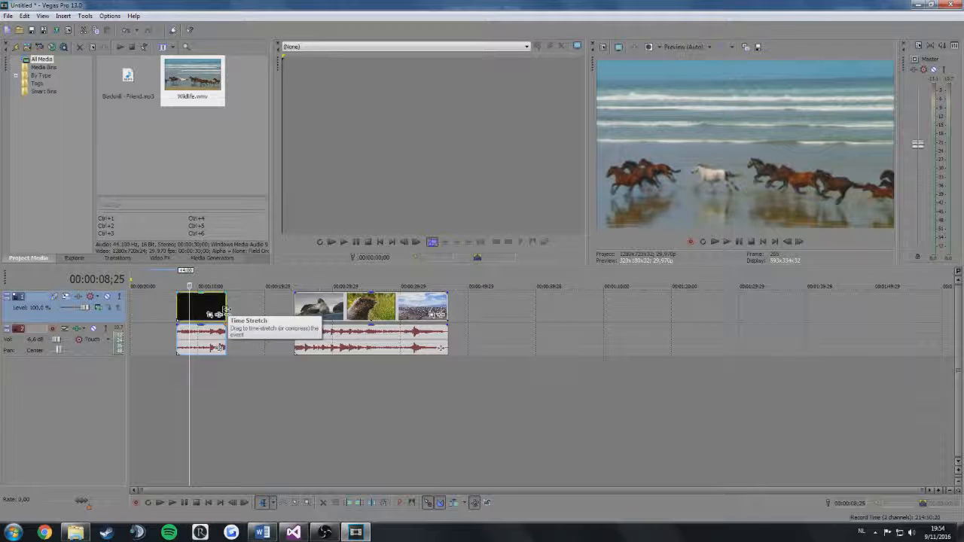
drag(226, 311, 277, 311)
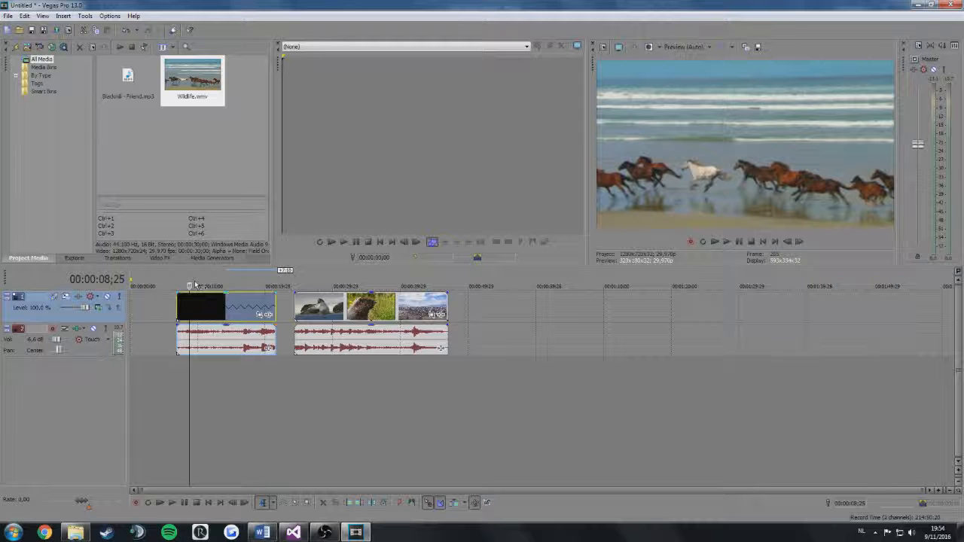
click(723, 241)
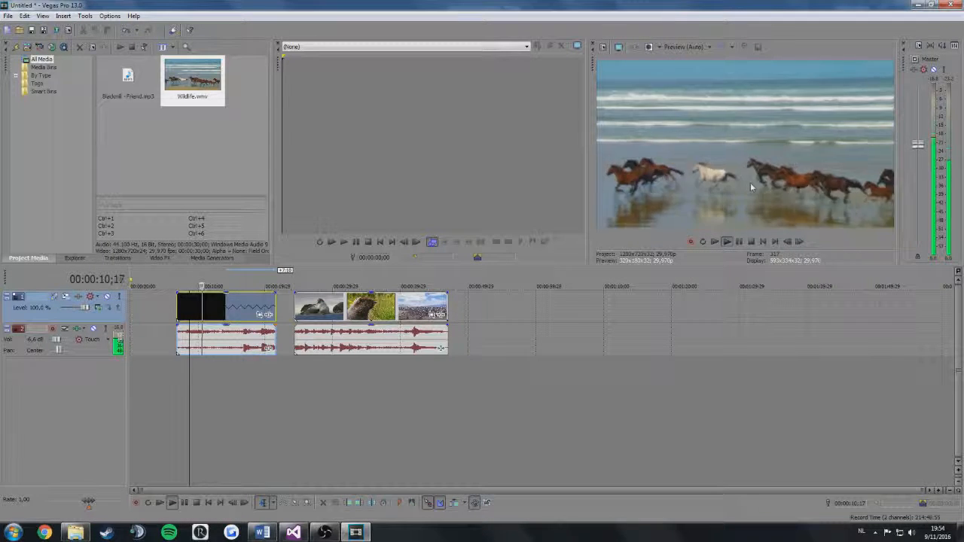
click(739, 242)
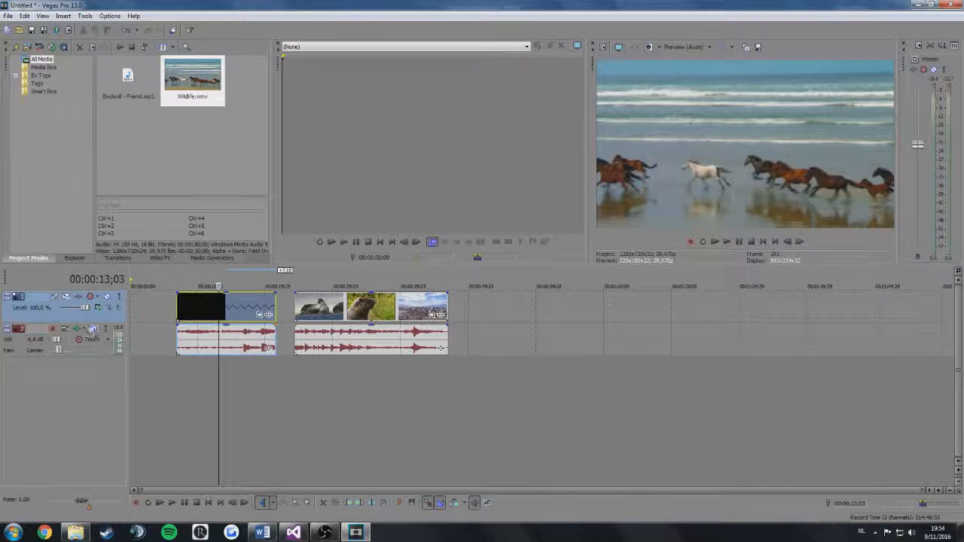
- Mute the Wildlife audio track and add Blackmill - Friend.mp3 on a new audio track from the timeline's start
click(94, 329)
click(128, 81)
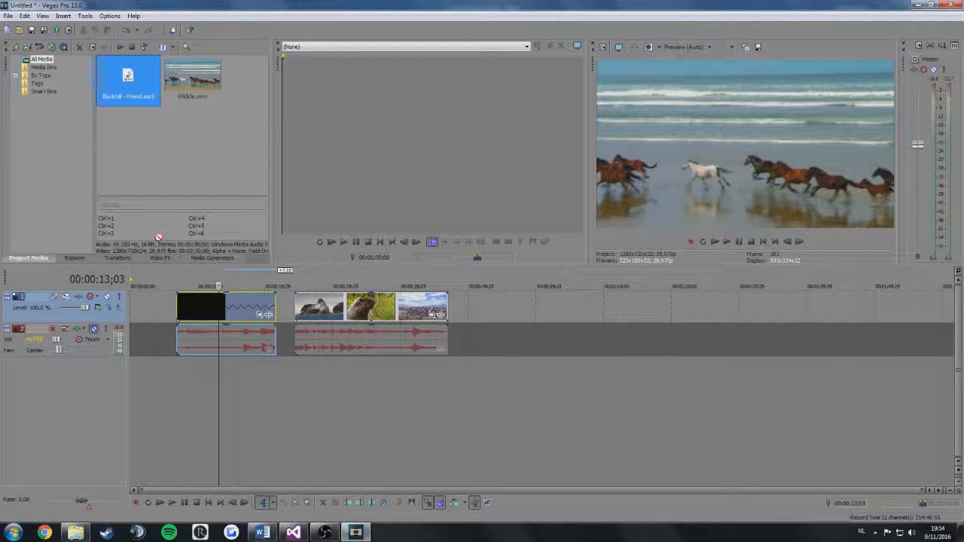
drag(156, 392, 156, 392)
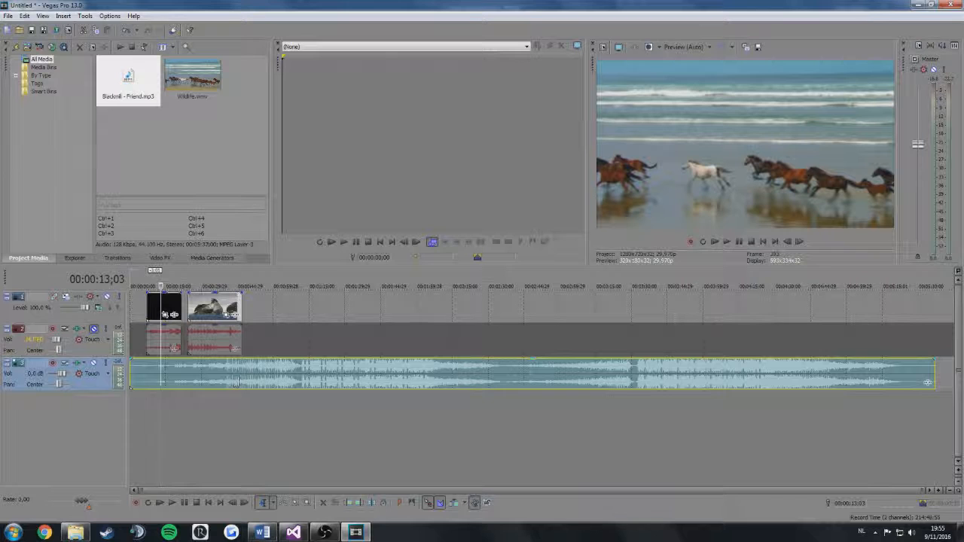
- Split the song at about 55 seconds, delete its opening part and move the remaining part to about 3 seconds
click(262, 380)
click(238, 373)
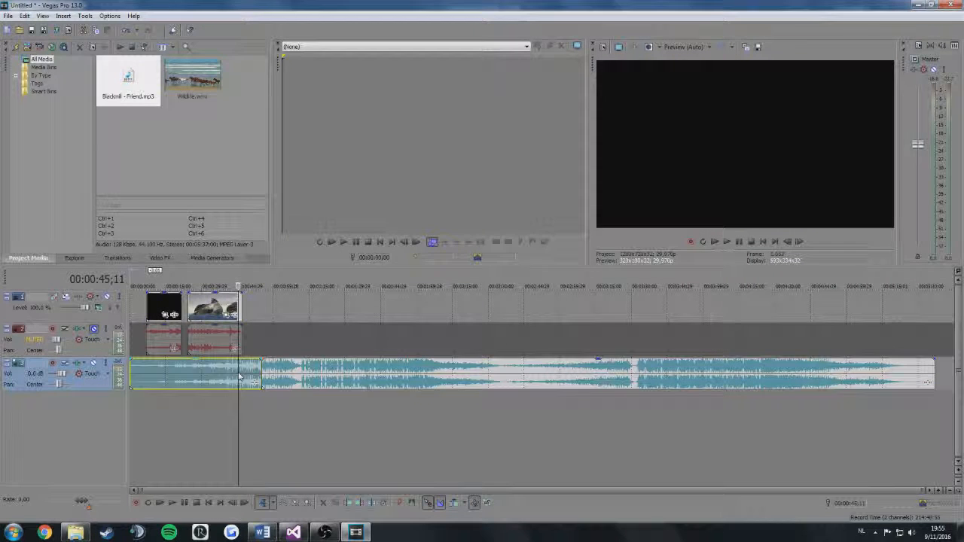
key(Delete)
drag(329, 385, 204, 386)
- Set the music track's volume to -18.5 dB, comparing playback from 00:00:09;07 before and after the change
click(153, 279)
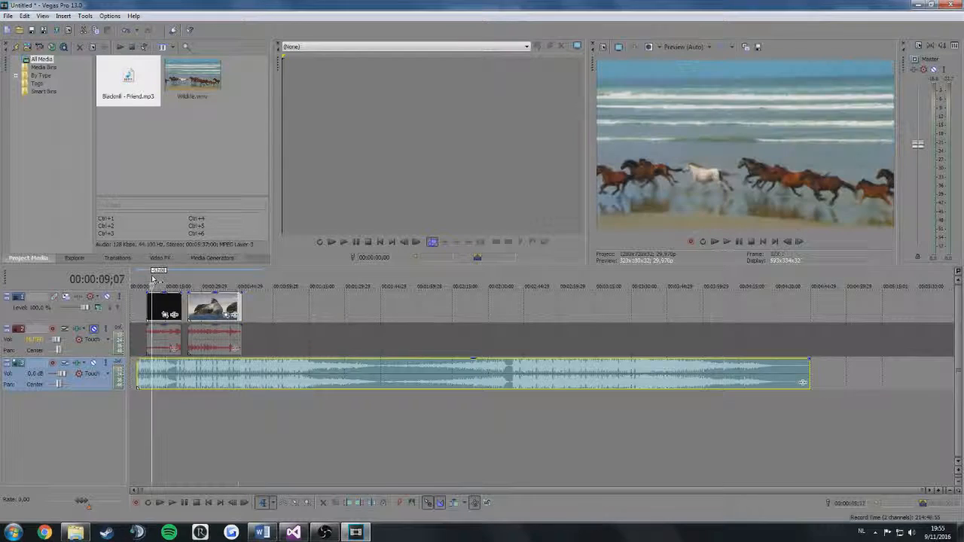
key(space)
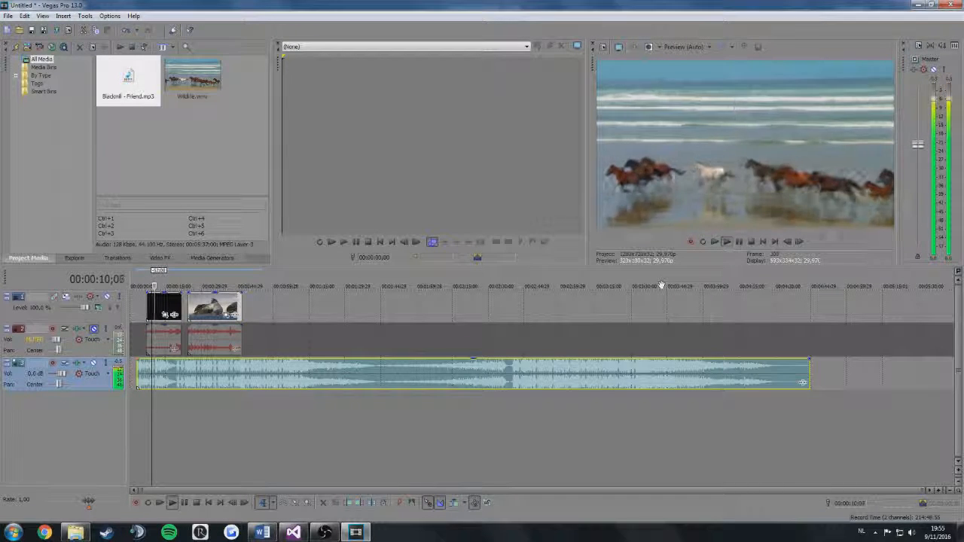
key(space)
drag(62, 374, 59, 375)
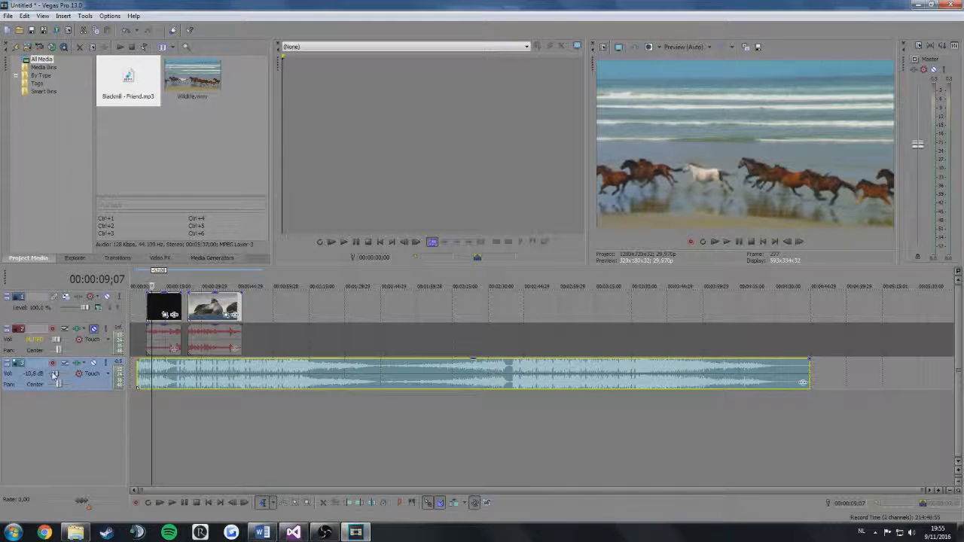
key(space)
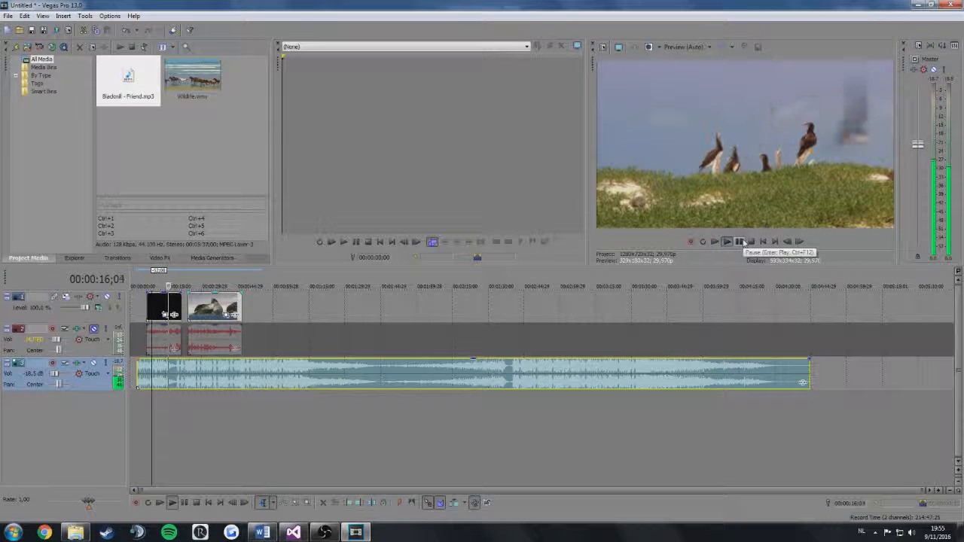
click(741, 242)
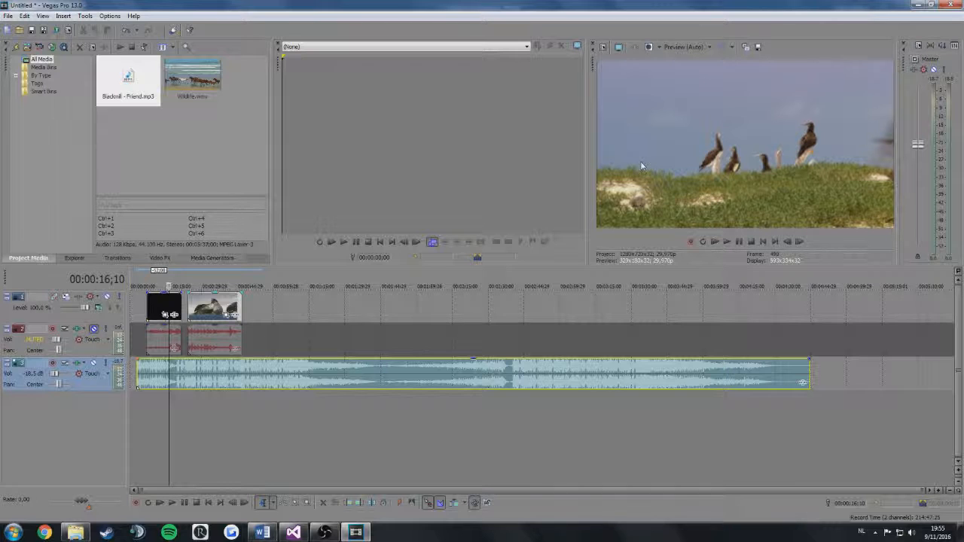
- Move the second clip to about 29 seconds and set the time selection from 00:00:35;08 to 00:00:44;13
drag(199, 315, 211, 312)
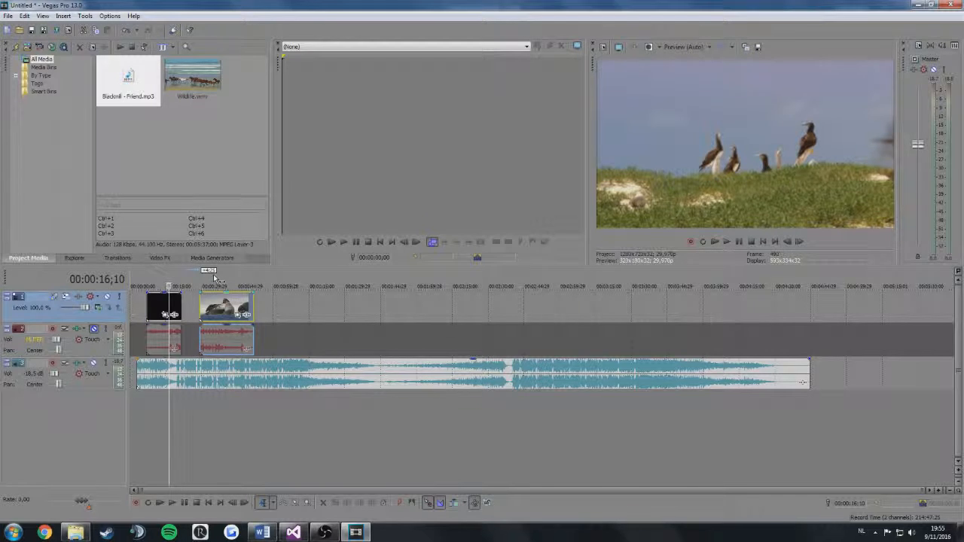
click(215, 279)
double_click(214, 279)
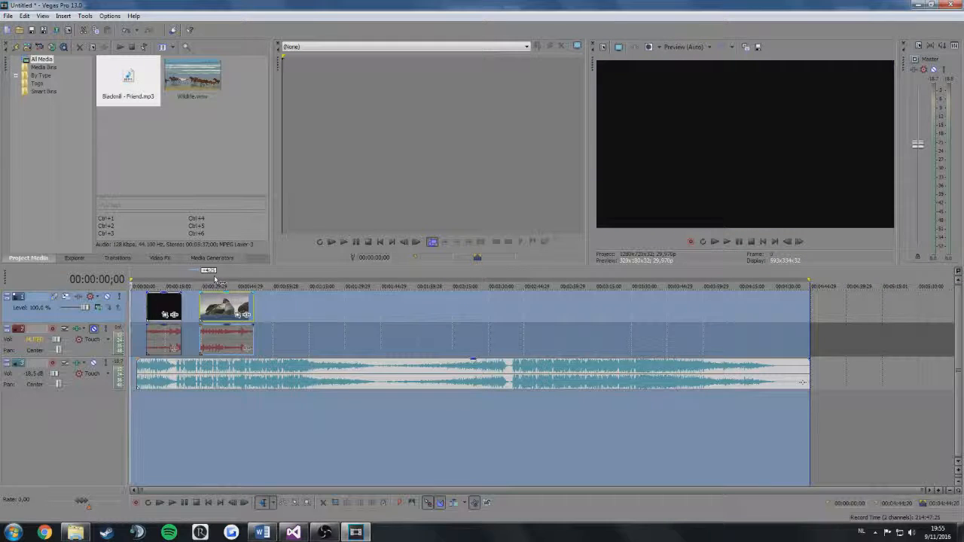
drag(131, 279, 215, 279)
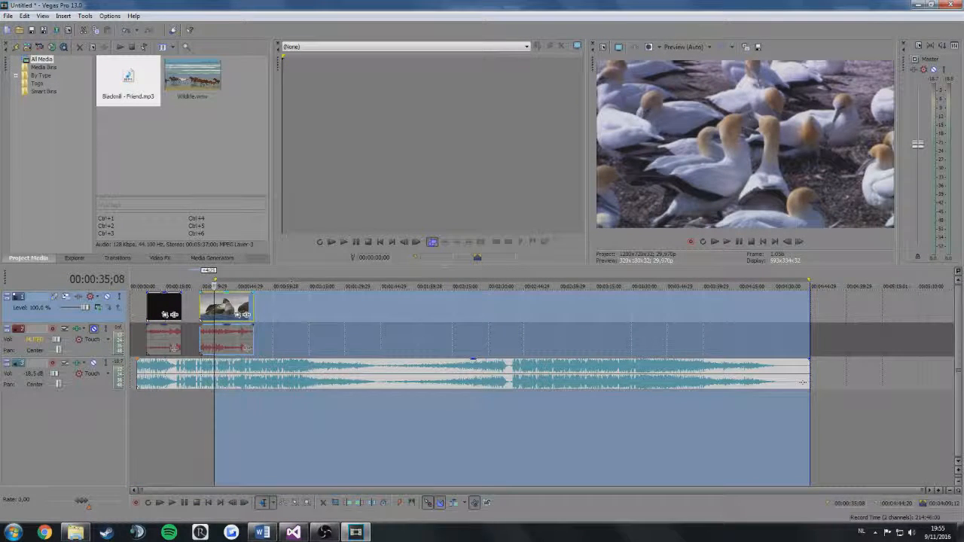
drag(808, 280, 235, 277)
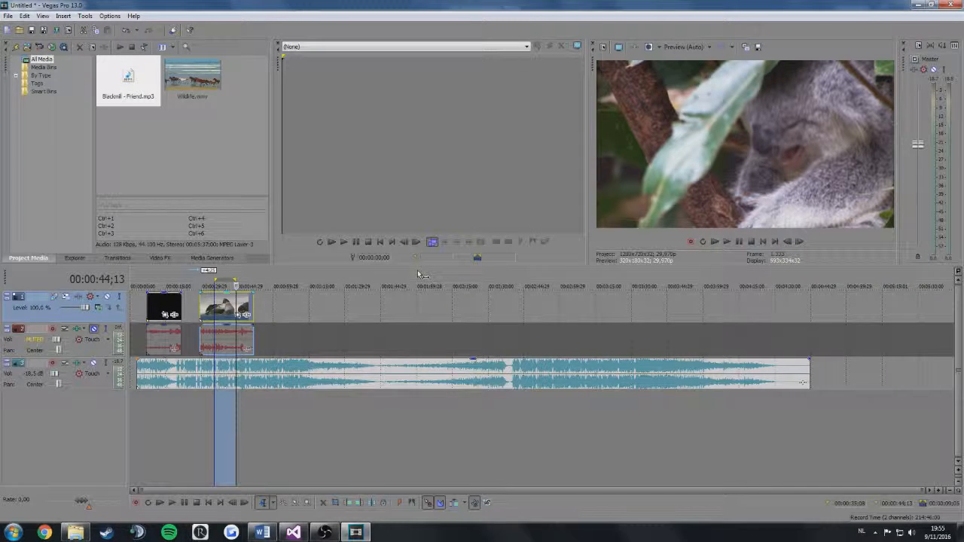
- Try splitting the second clip at the selection's edges and moving the middle piece to about 00:01:13, and undo both edits
key(s)
drag(224, 310, 315, 314)
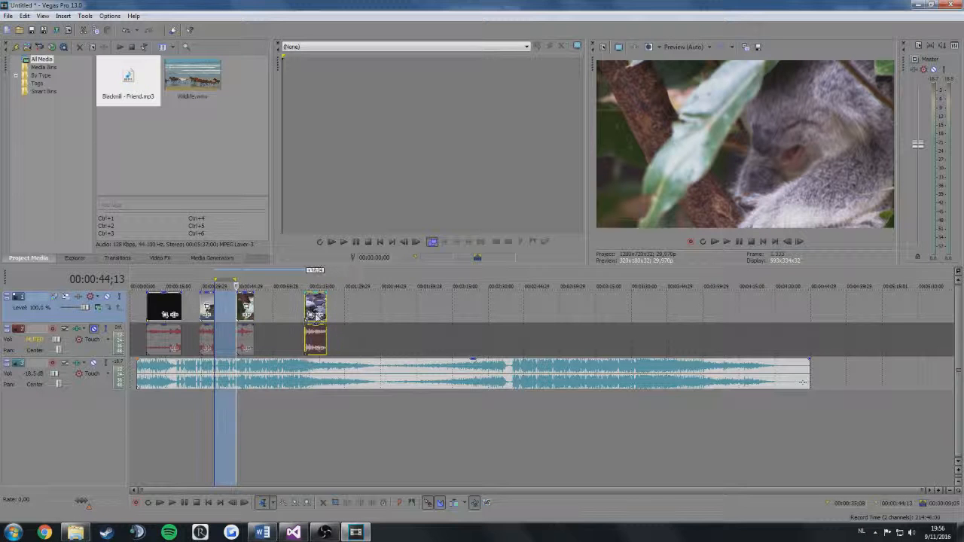
click(127, 29)
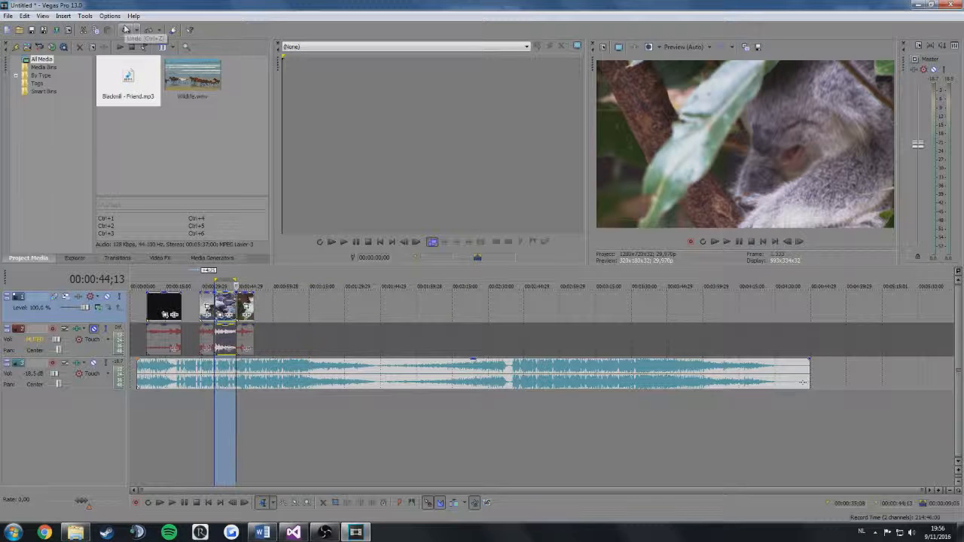
click(128, 30)
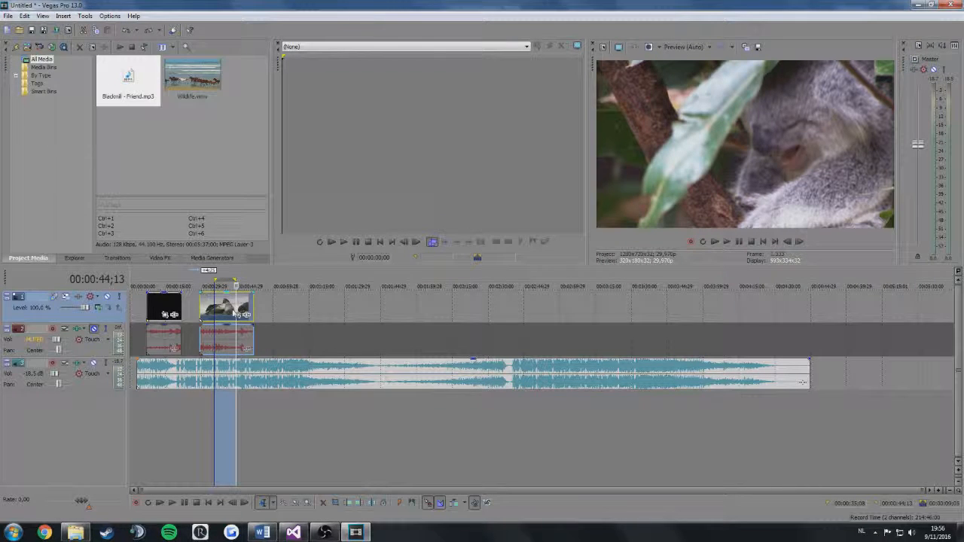
- Start a new project and save the current one to the Desktop as tutorial
click(8, 16)
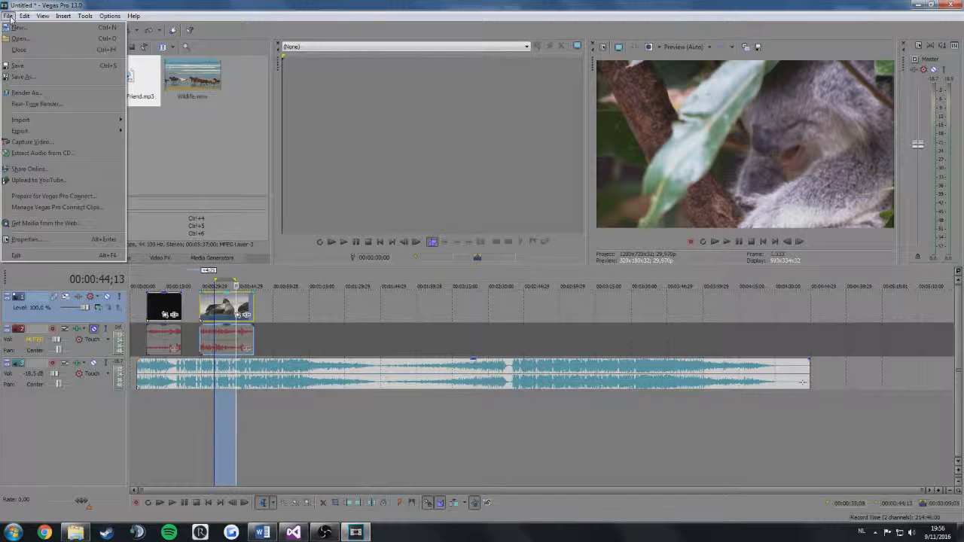
click(16, 28)
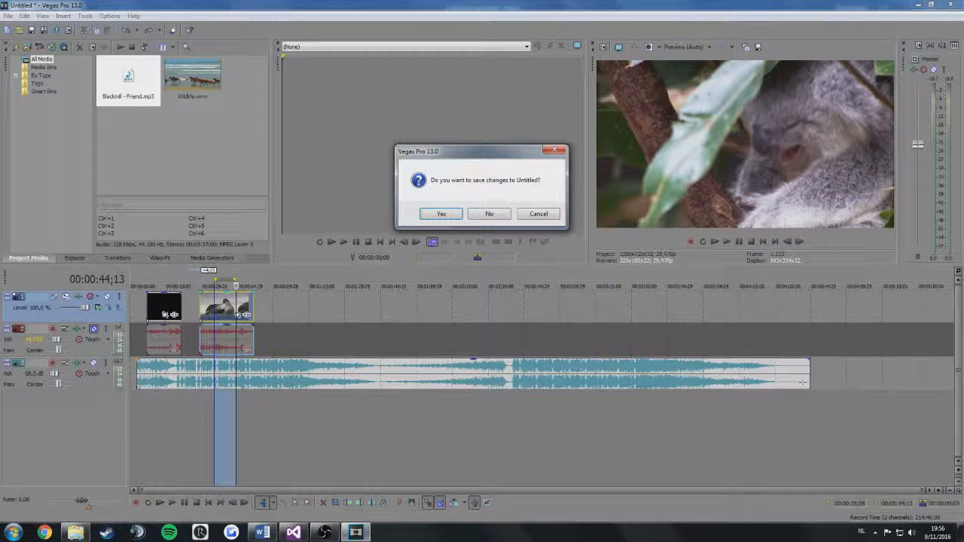
click(441, 214)
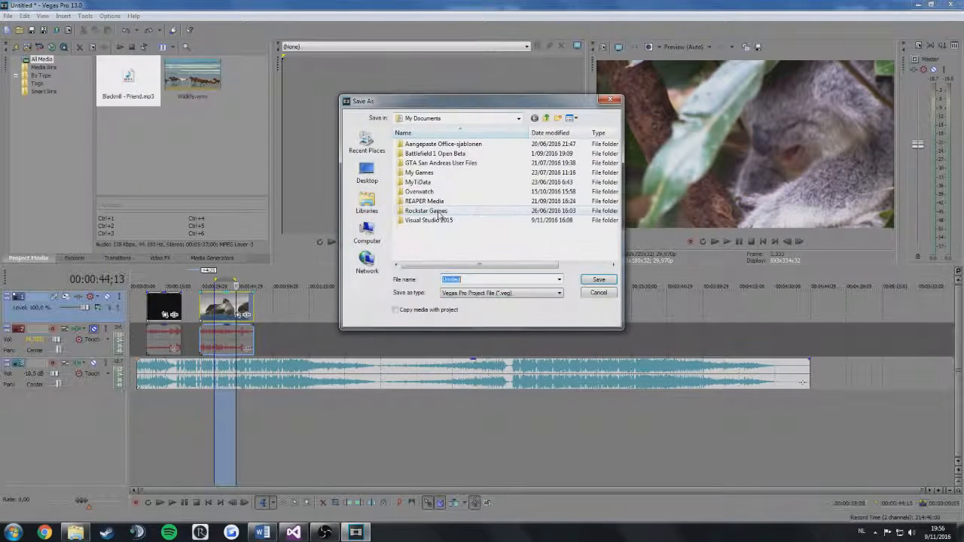
click(367, 173)
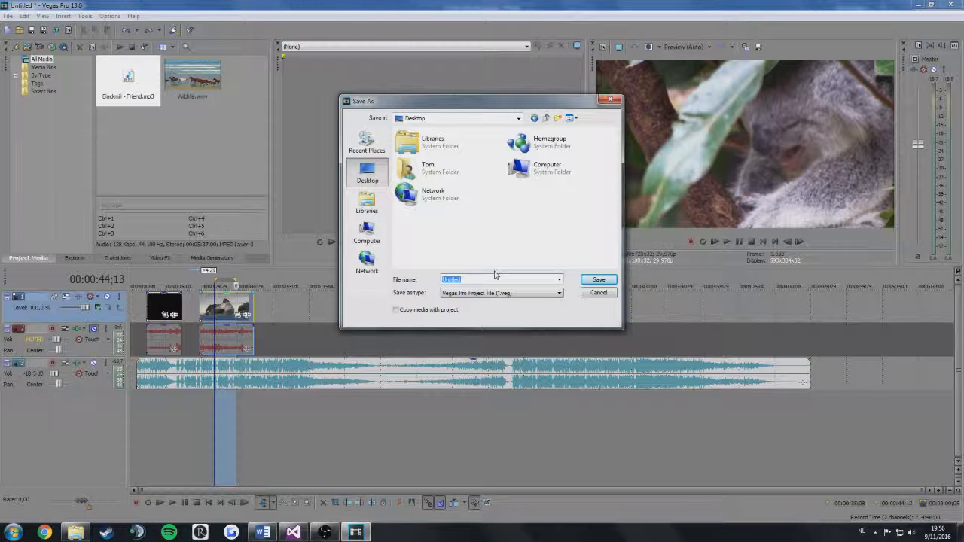
text(tutorial)
key(Return)
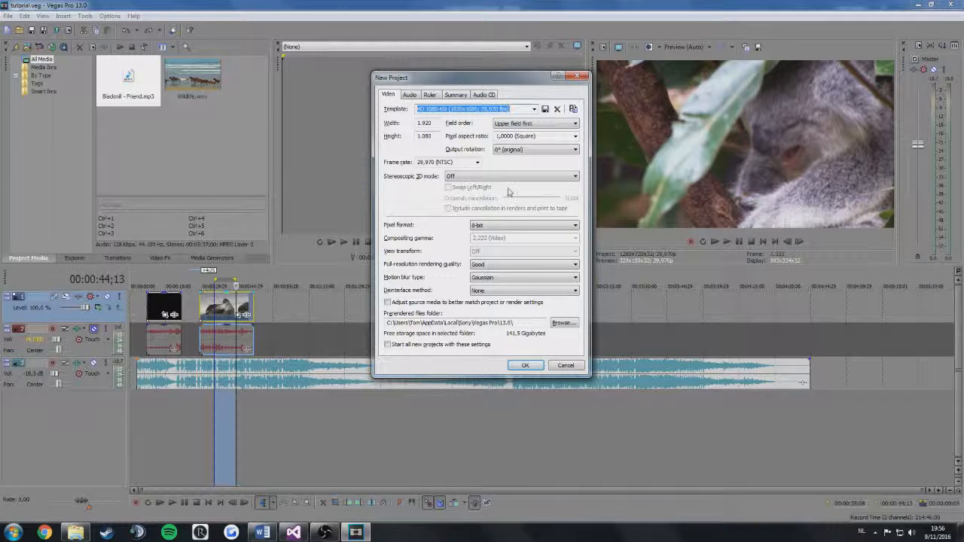
- Examine the frame rate, pixel format and audio settings for the new project, and close them without creating it
click(476, 162)
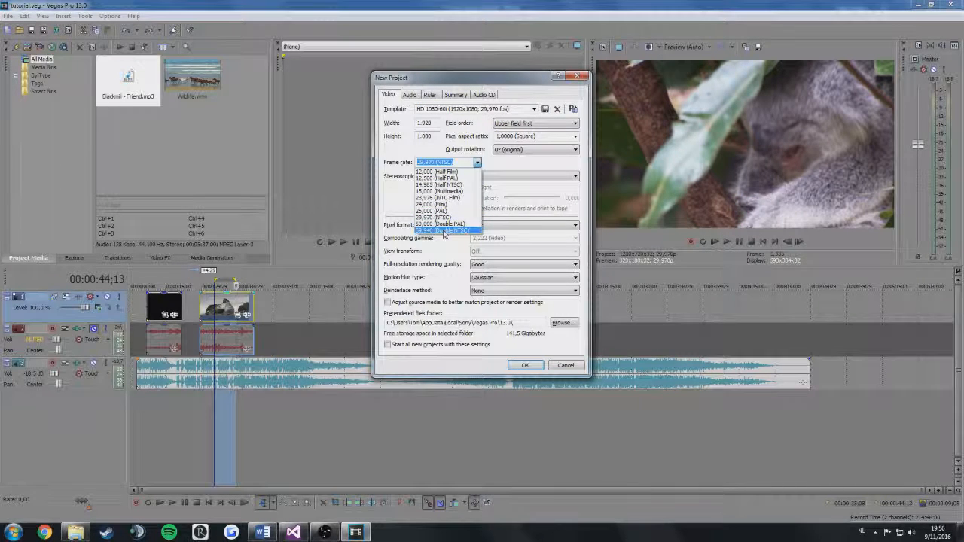
click(526, 167)
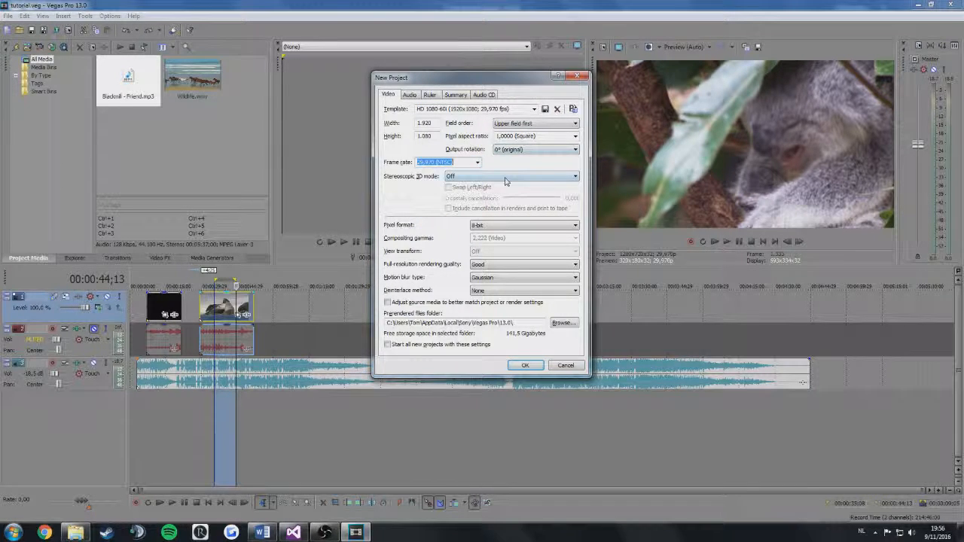
click(515, 226)
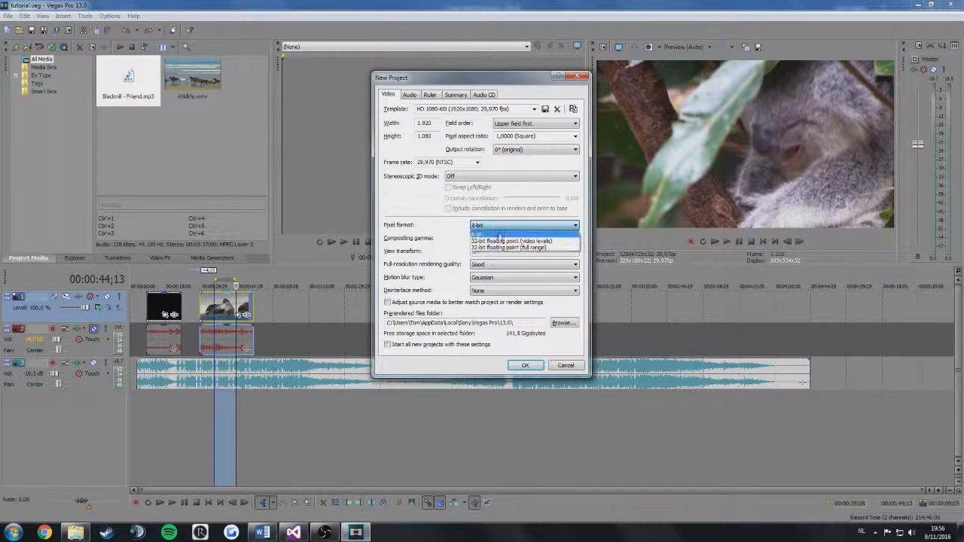
click(499, 235)
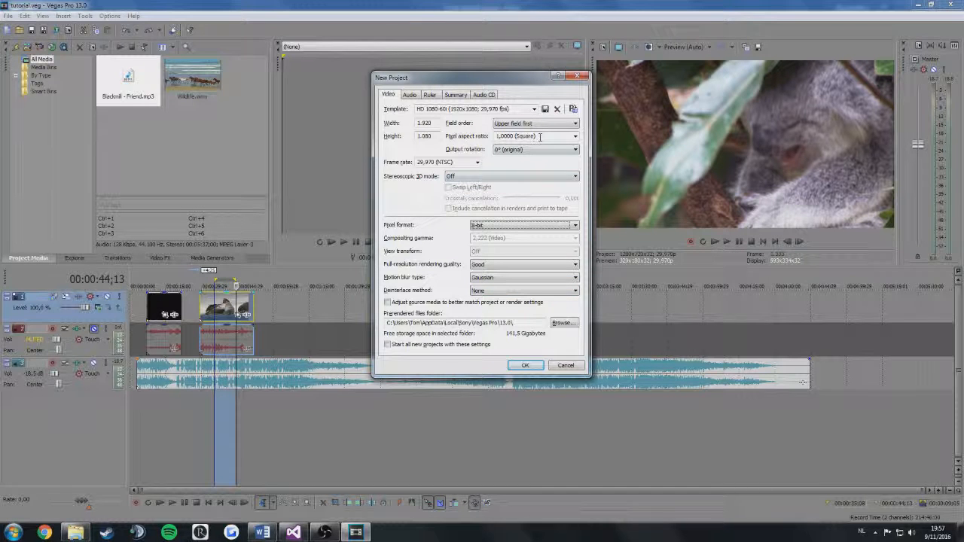
click(409, 94)
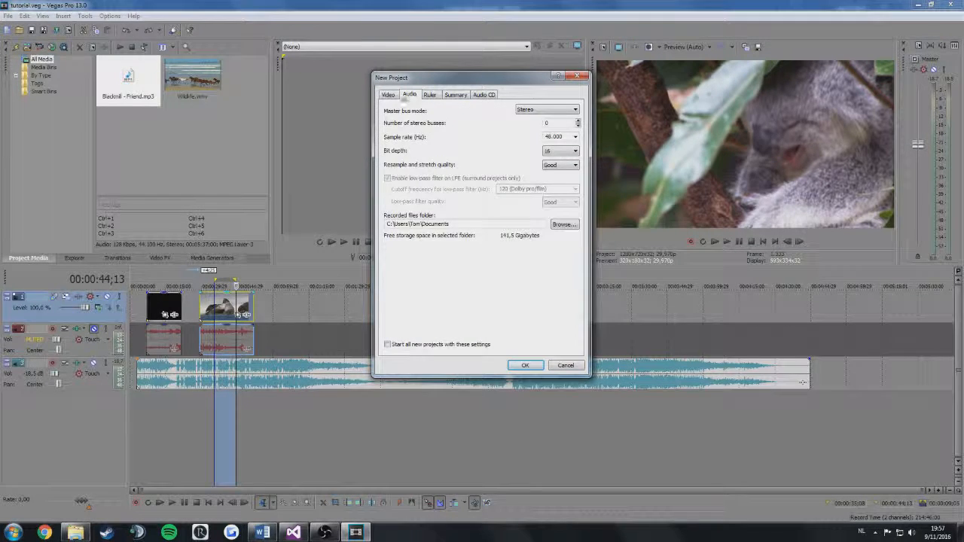
click(388, 95)
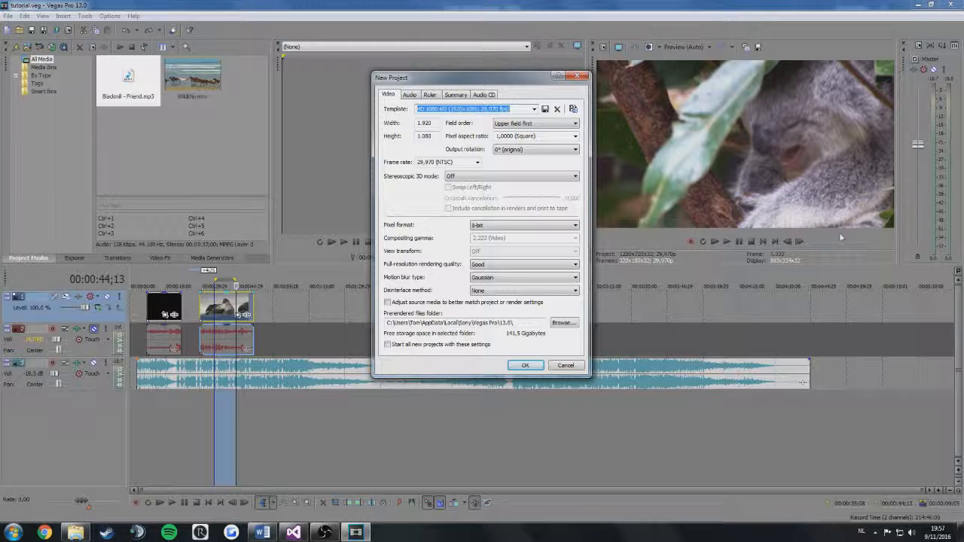
click(585, 78)
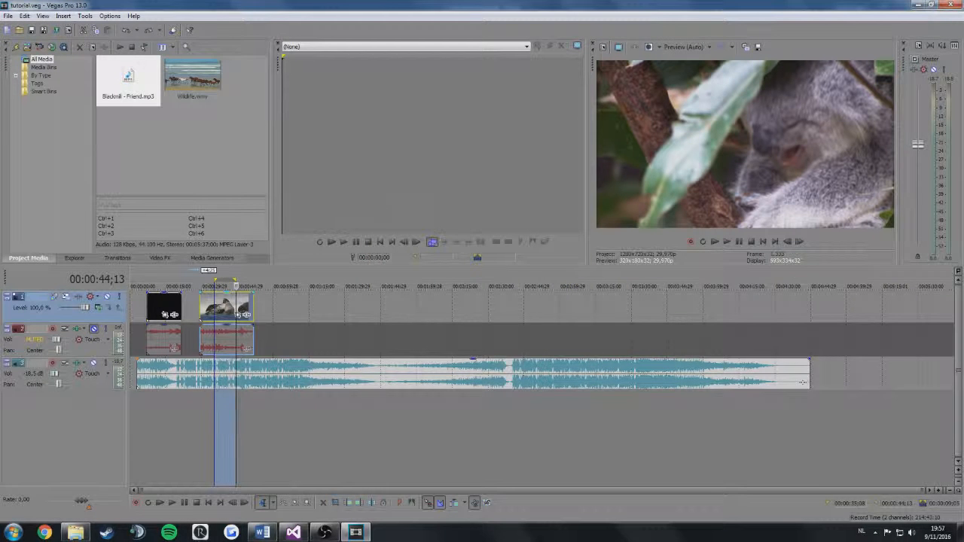
- Try crossfading the two clips by overlapping them, play it from 00:00:14;15 with the music muted, and move the second clip back to about 29 seconds
drag(196, 309, 174, 310)
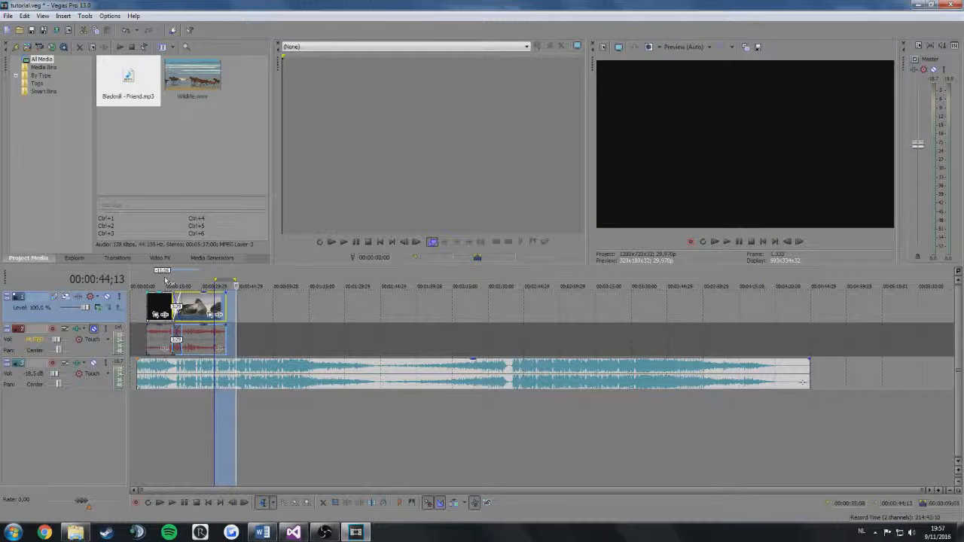
click(165, 284)
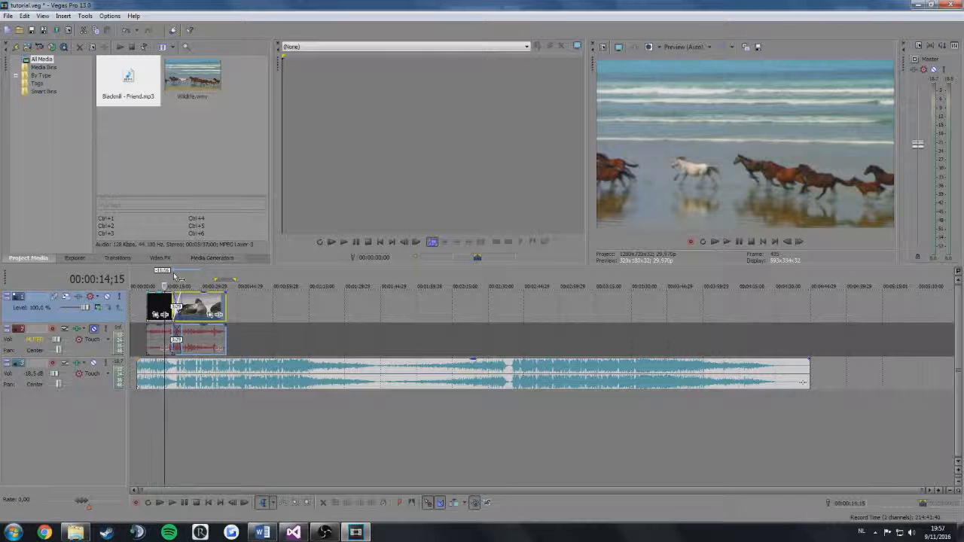
click(94, 364)
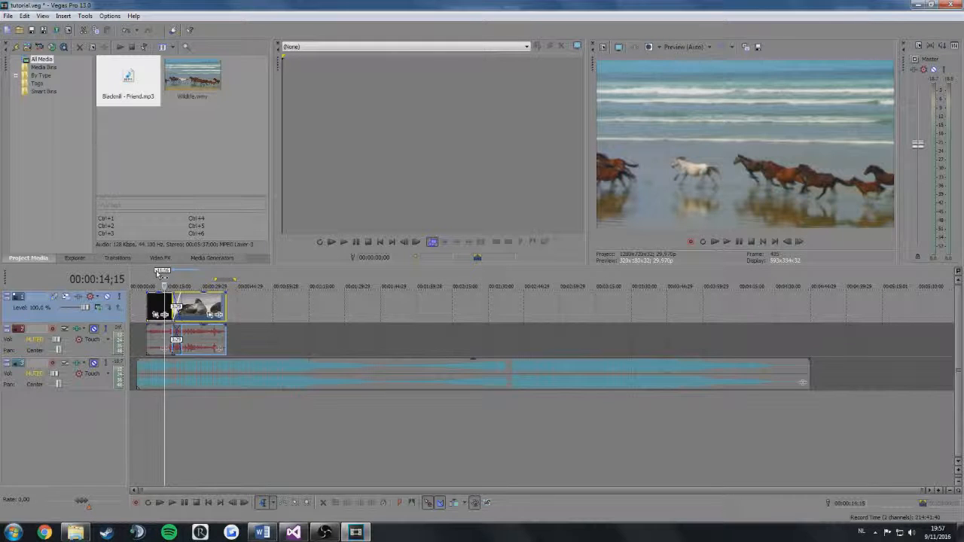
key(space)
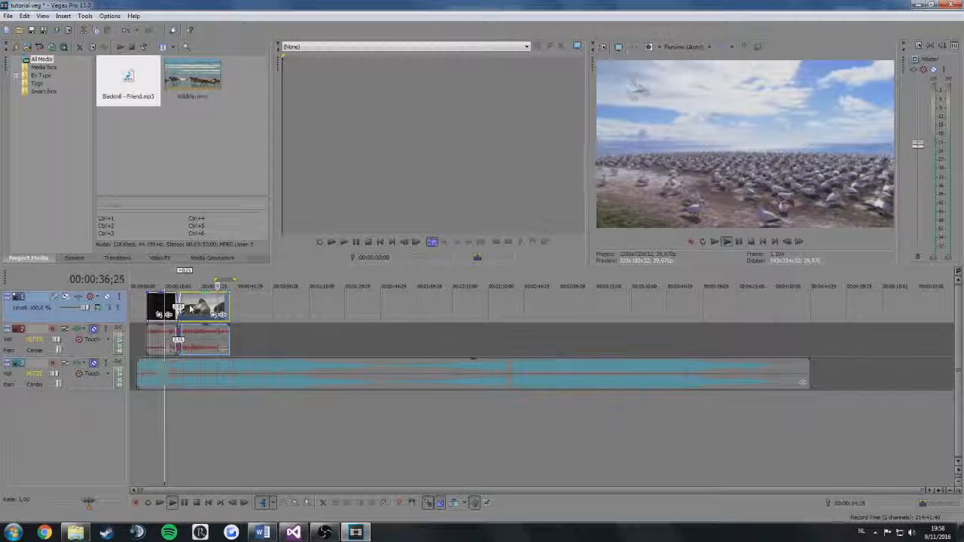
drag(190, 308, 214, 309)
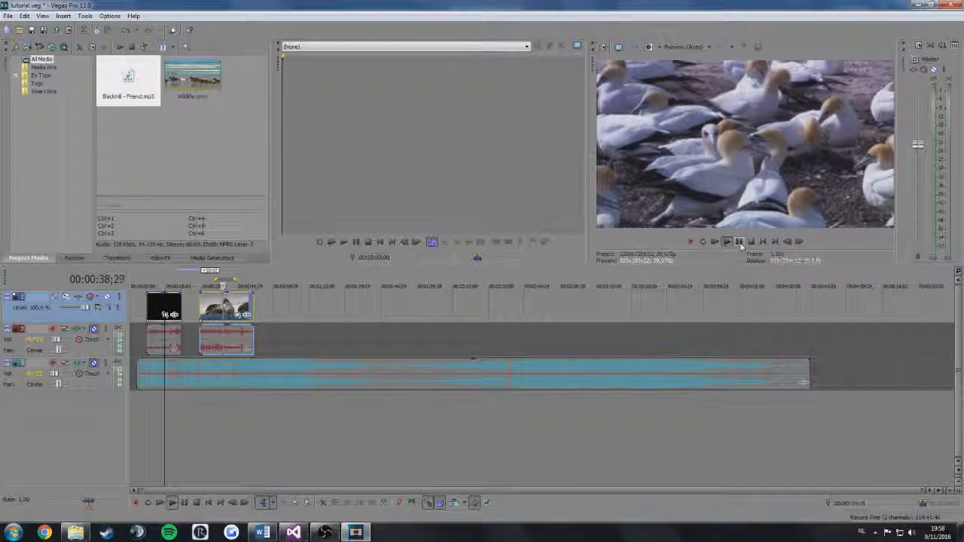
click(750, 242)
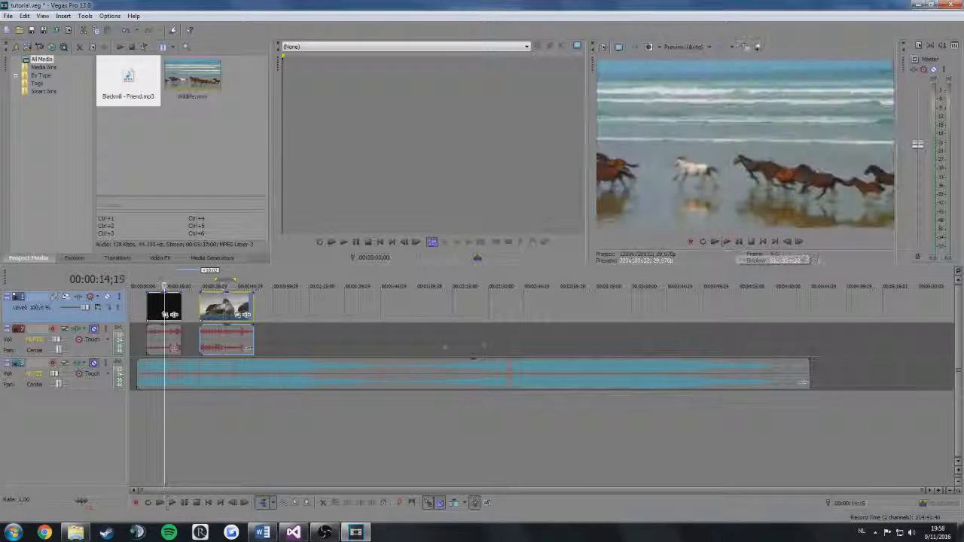
- Select both video clips together and shift them along the timeline
click(154, 305)
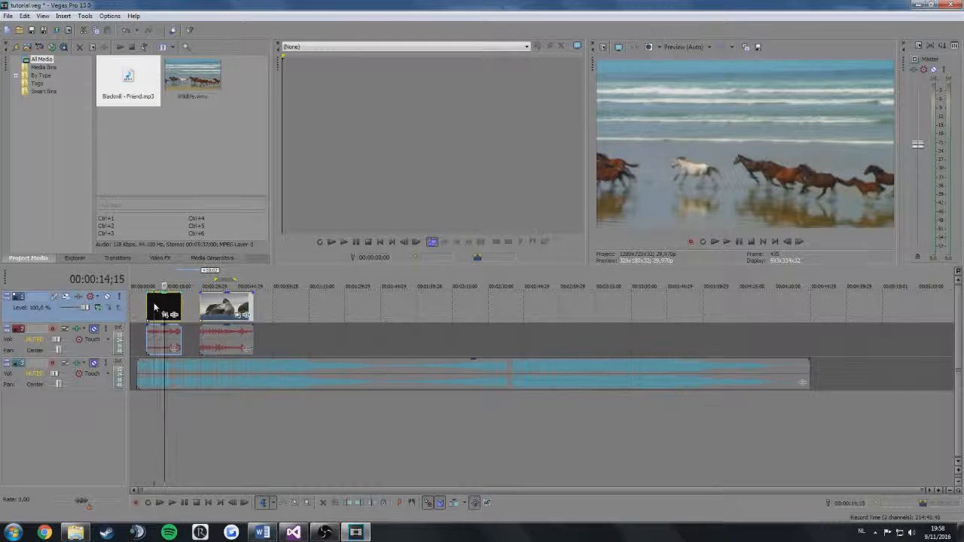
click(153, 302)
ctrl+click(226, 310)
mouse_move(226, 310)
mouse_down()
mouse_move(384, 311)
mouse_move(225, 310)
mouse_up()
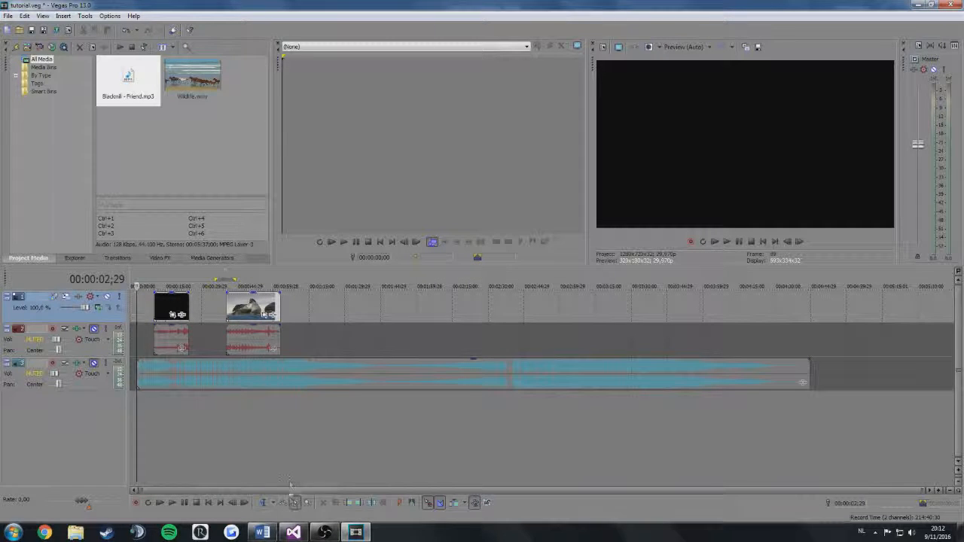
- Select both video clips with their audio, shift them about 10 seconds later, and switch back to the Normal Edit Tool
drag(146, 295, 242, 344)
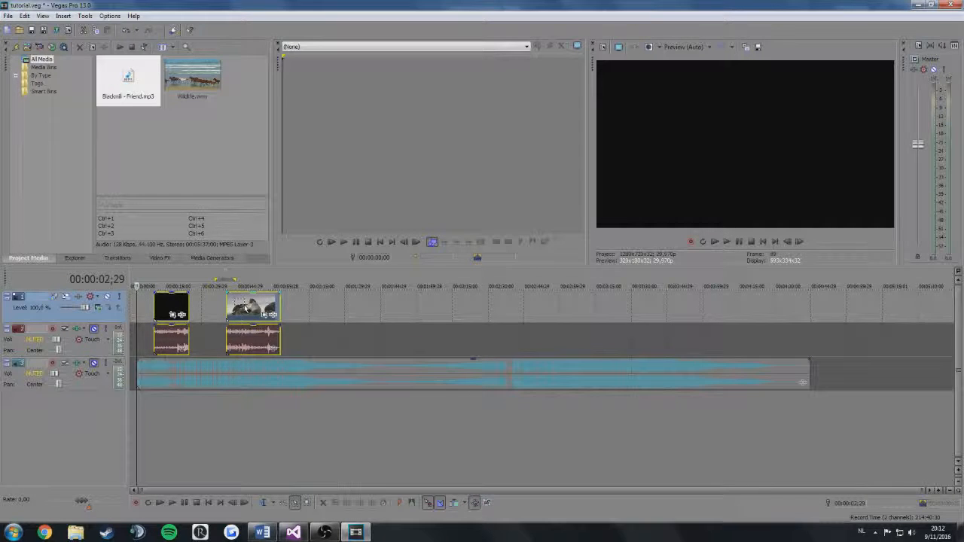
drag(241, 313, 265, 311)
click(272, 503)
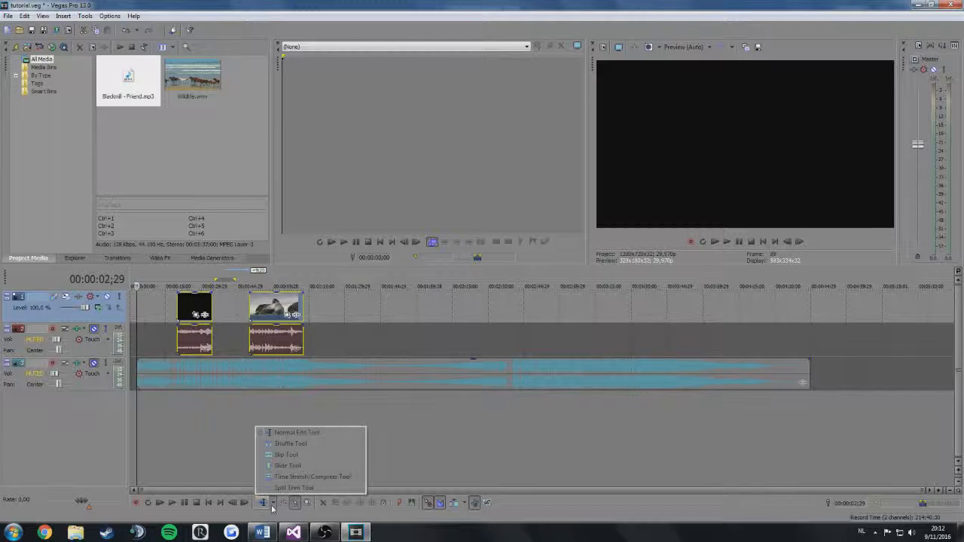
click(289, 434)
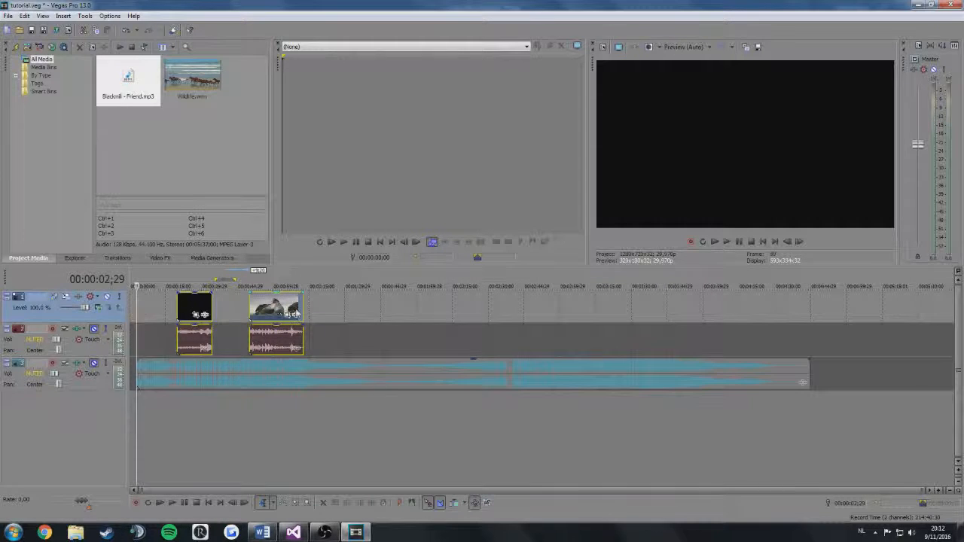
- Move the second video clip alone to about 1:26, and place the first video clip above the second audio clip, both starting at about 52 seconds
drag(276, 311, 352, 309)
click(281, 310)
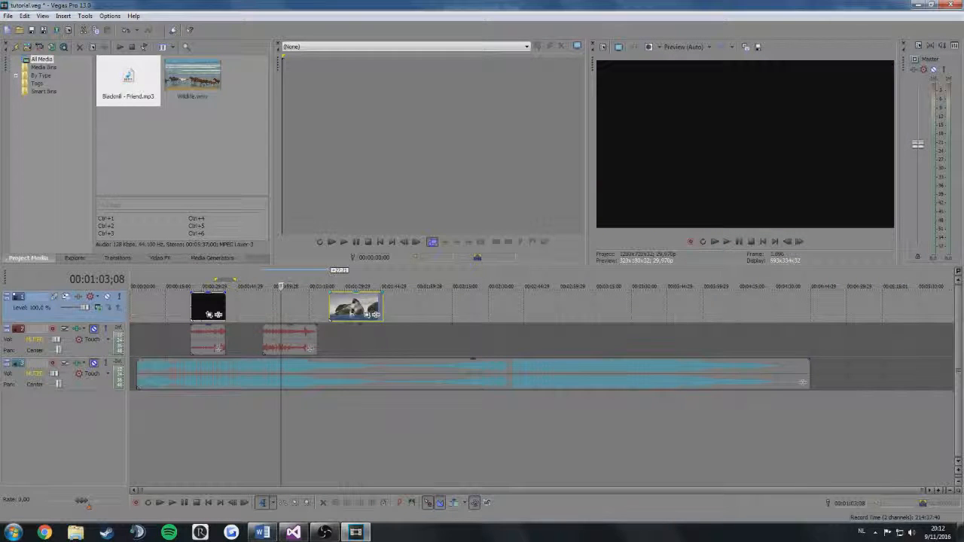
click(297, 334)
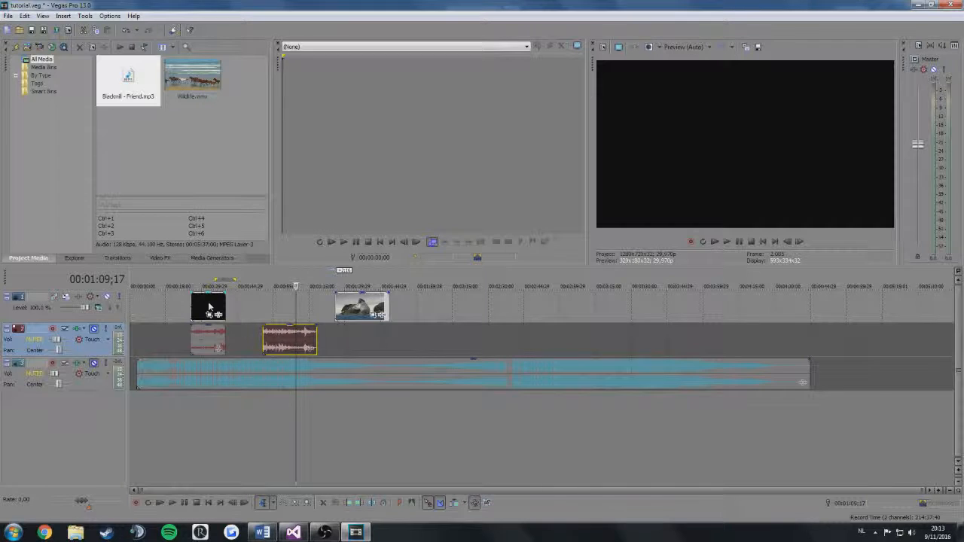
drag(209, 307, 276, 305)
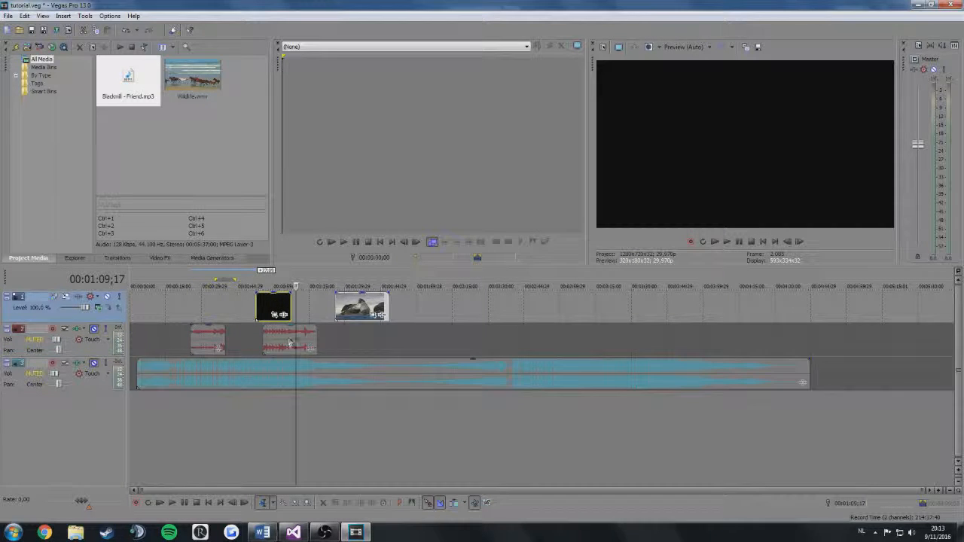
drag(289, 343, 282, 343)
- Unmute the audio track of the video clips and play the timeline from 00:00:54;24
click(261, 286)
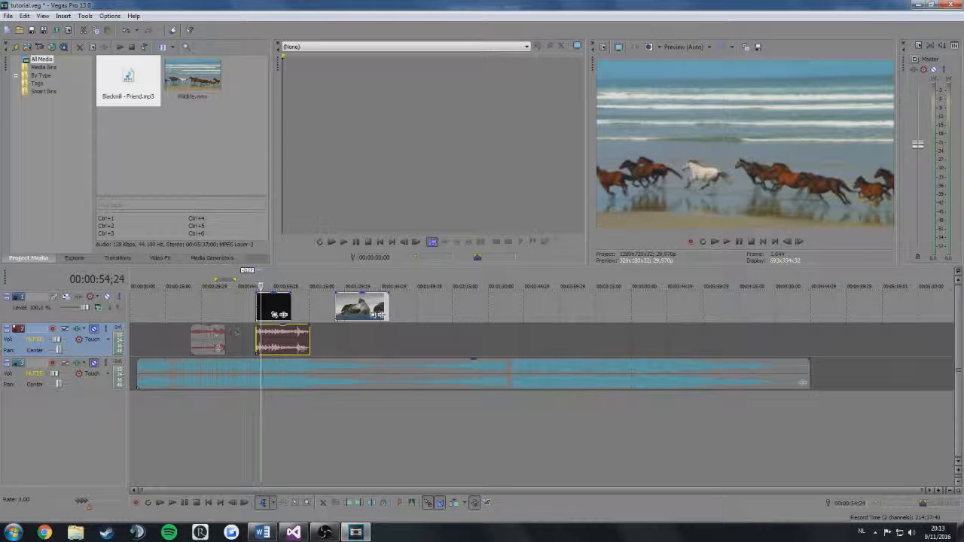
click(94, 329)
key(space)
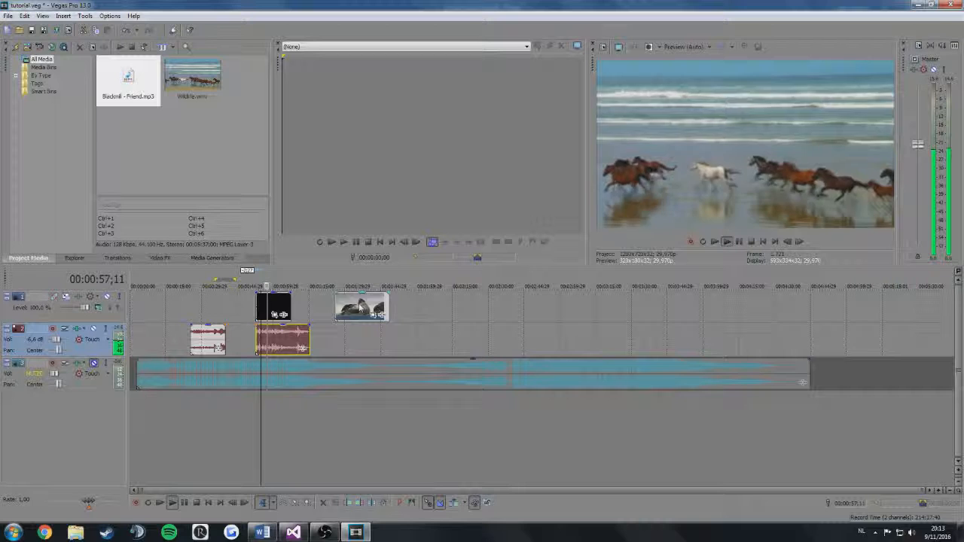
click(738, 241)
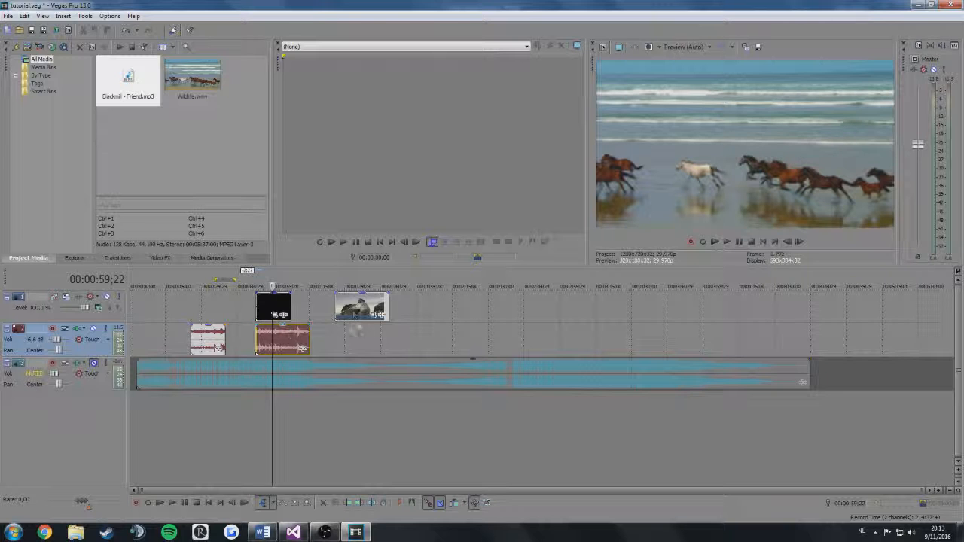
right_click(358, 307)
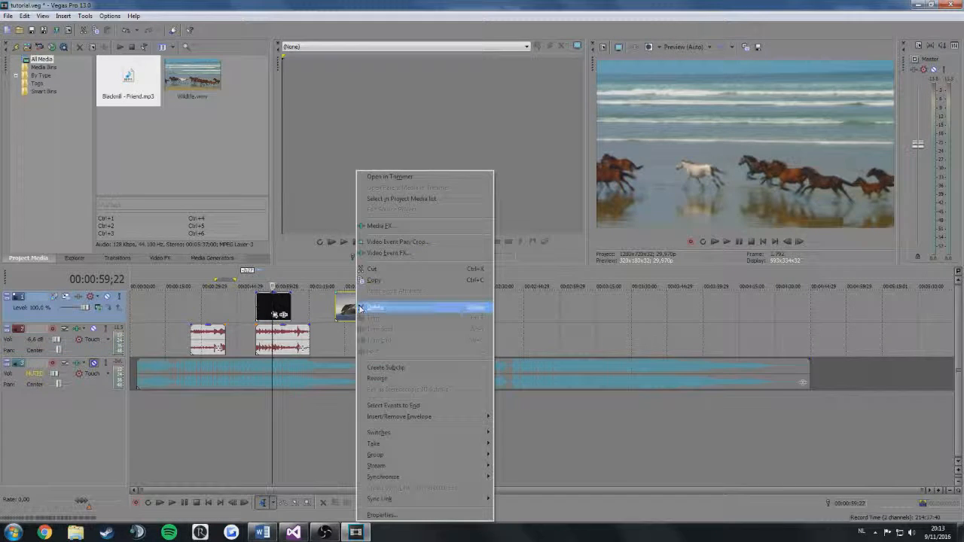
mouse_move(408, 439)
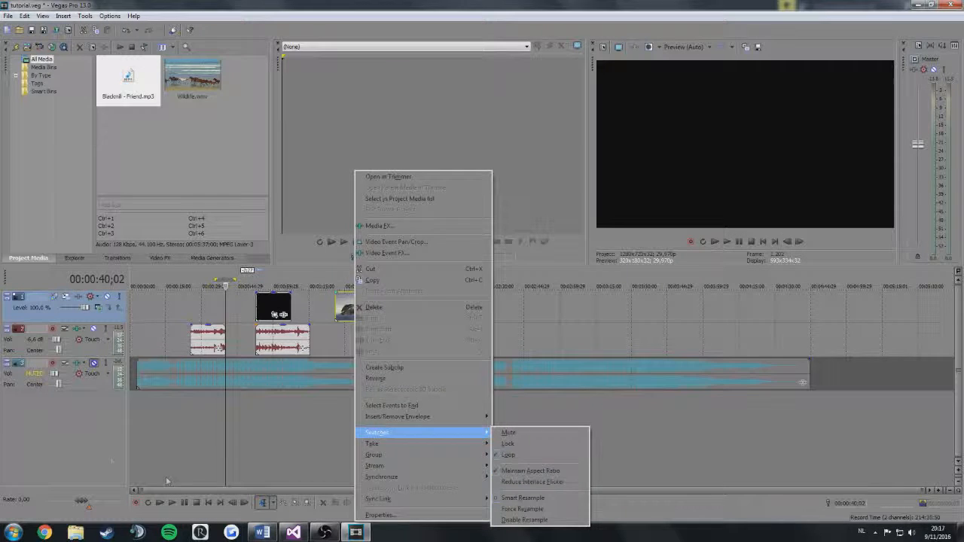
click(253, 446)
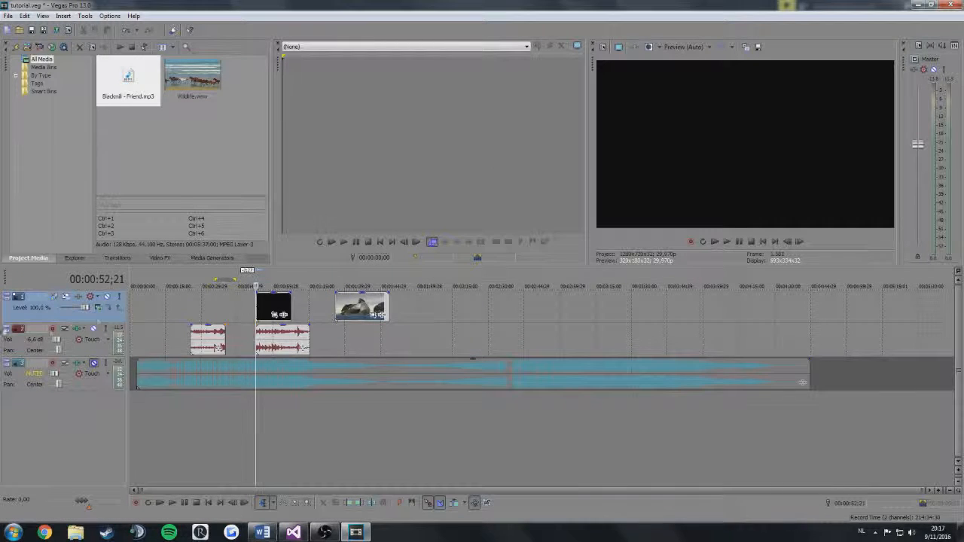
right_click(274, 346)
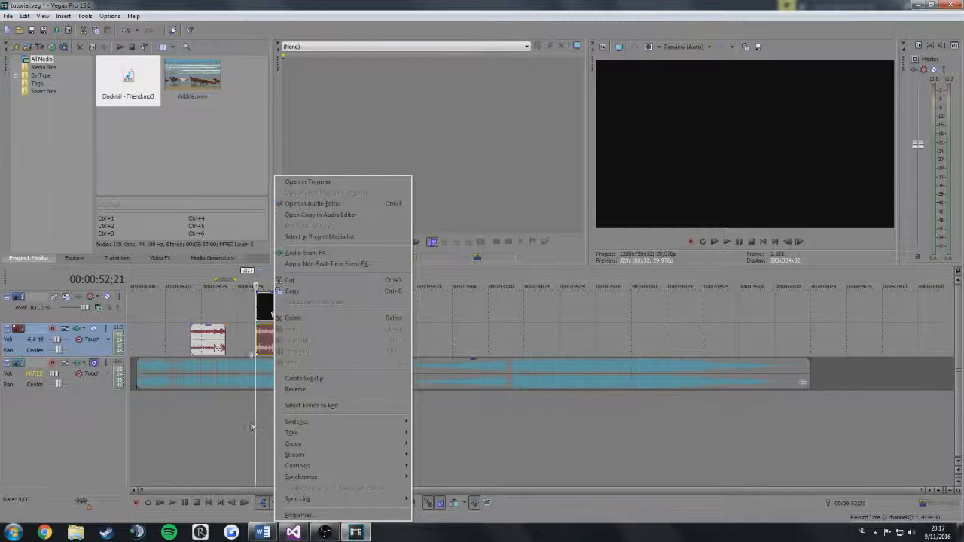
click(207, 440)
right_click(270, 309)
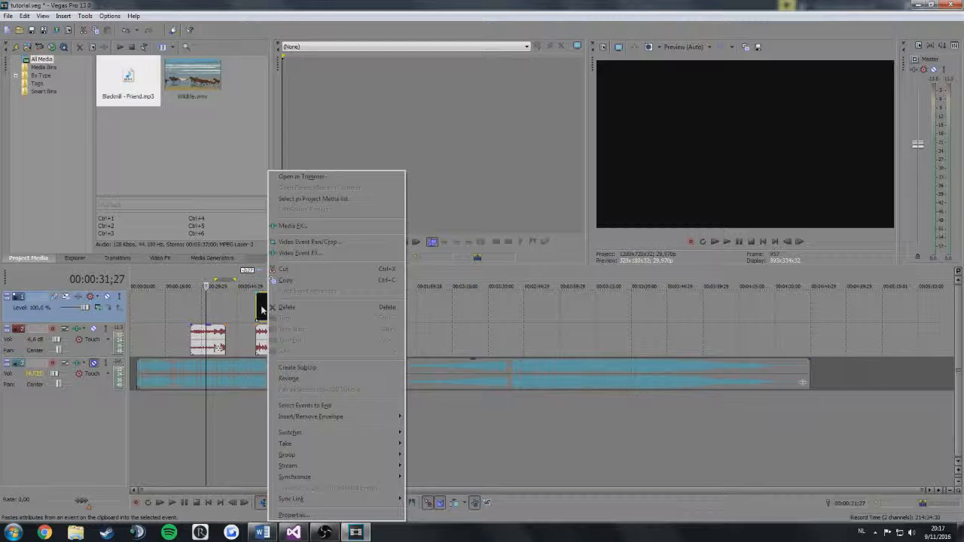
click(211, 456)
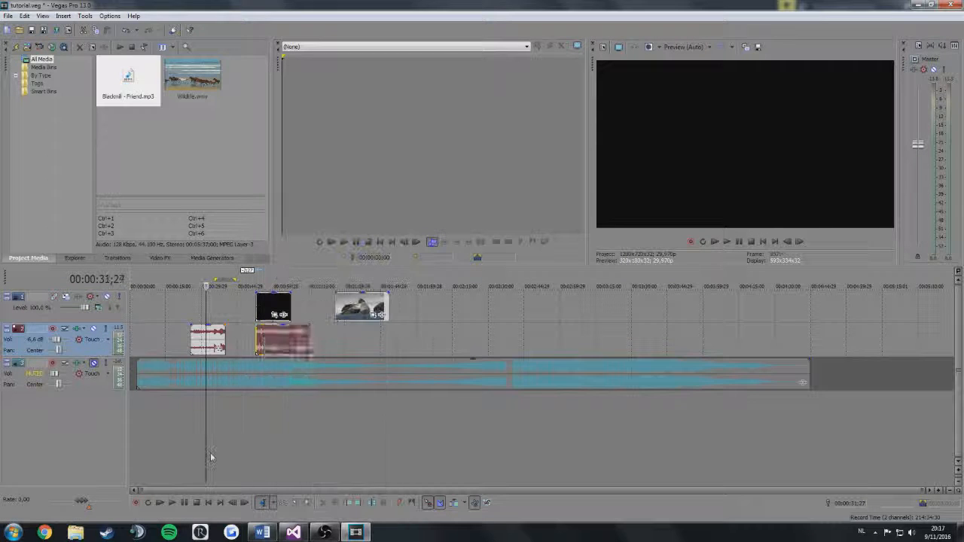
- Mute the second audio clip on its own and play the timeline from 00:00:52;21 to check it
right_click(268, 329)
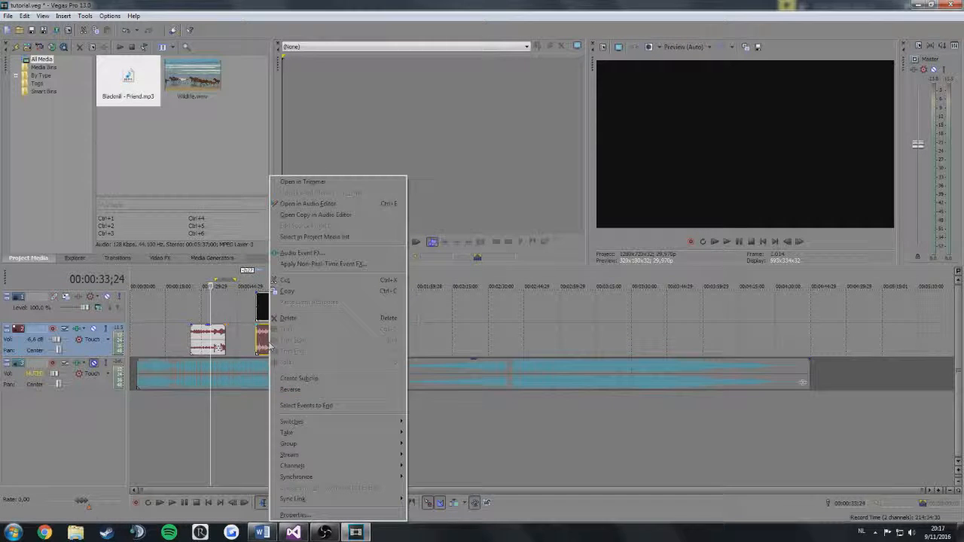
mouse_move(317, 421)
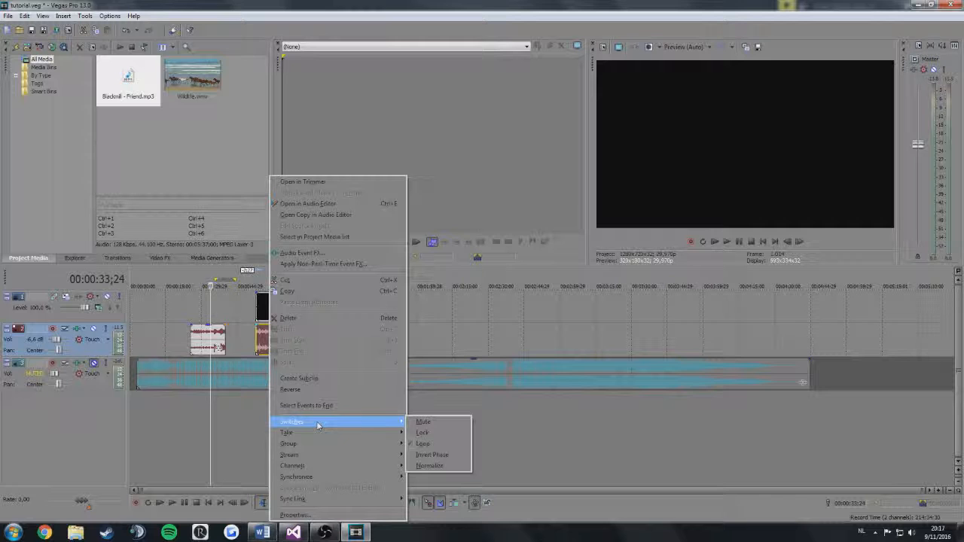
click(424, 421)
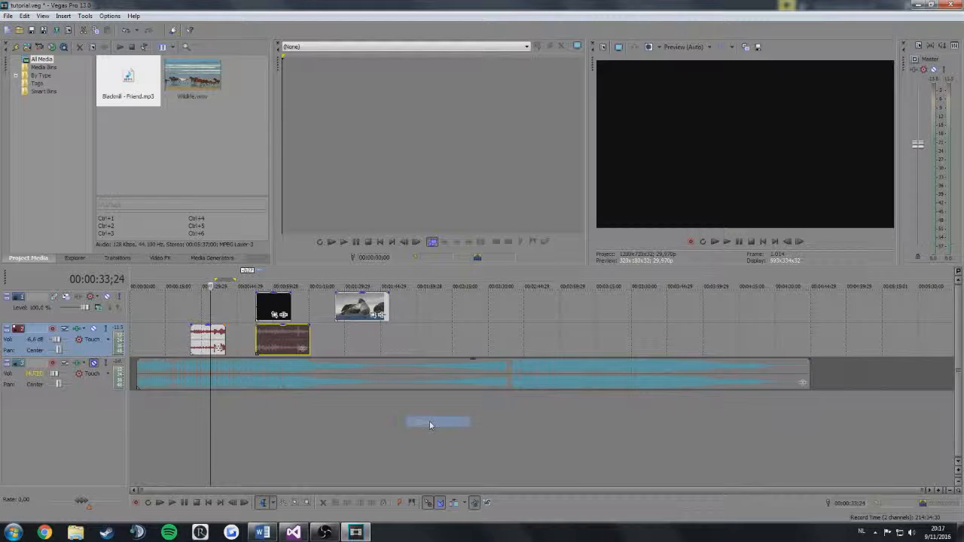
click(256, 281)
key(space)
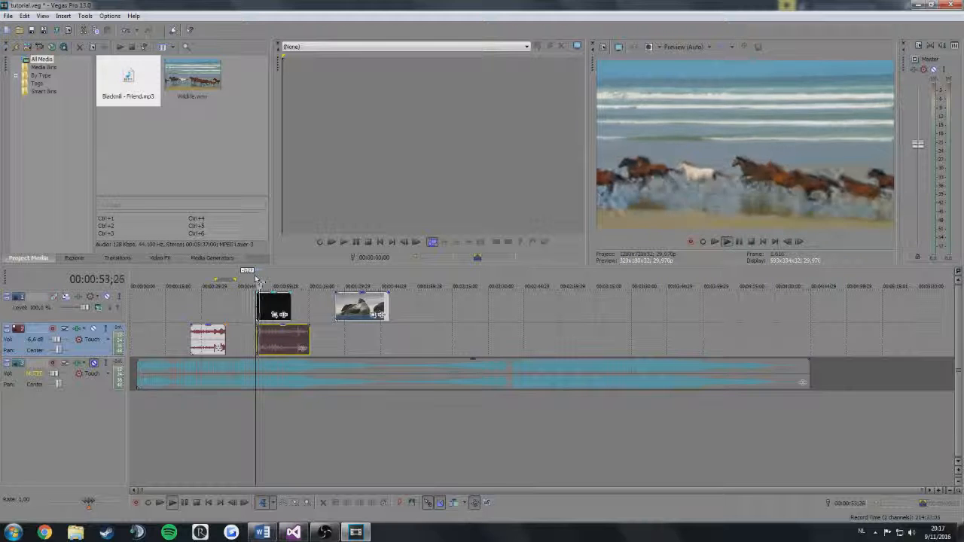
key(space)
- Turn off the mute switch of the second audio clip and play the timeline again from 00:00:52;21
right_click(270, 341)
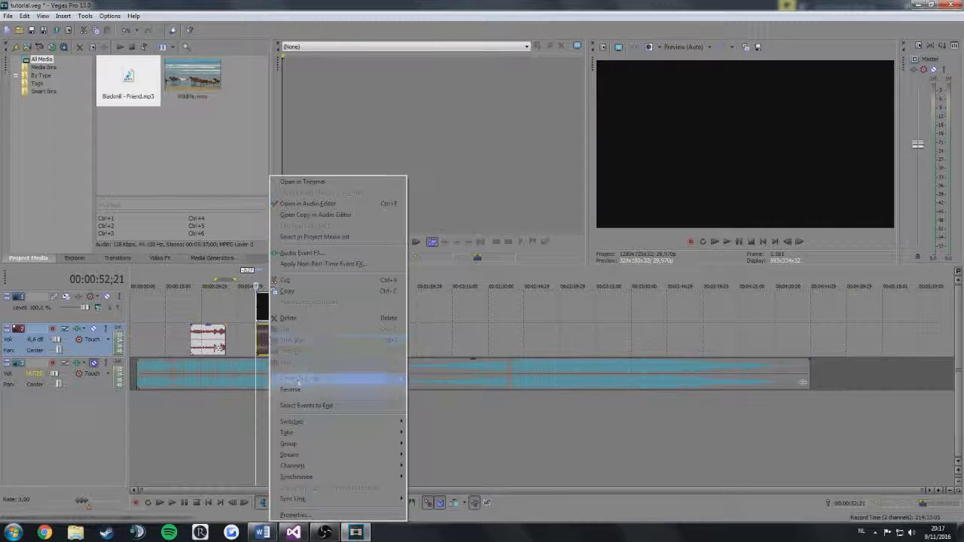
mouse_move(301, 421)
click(424, 422)
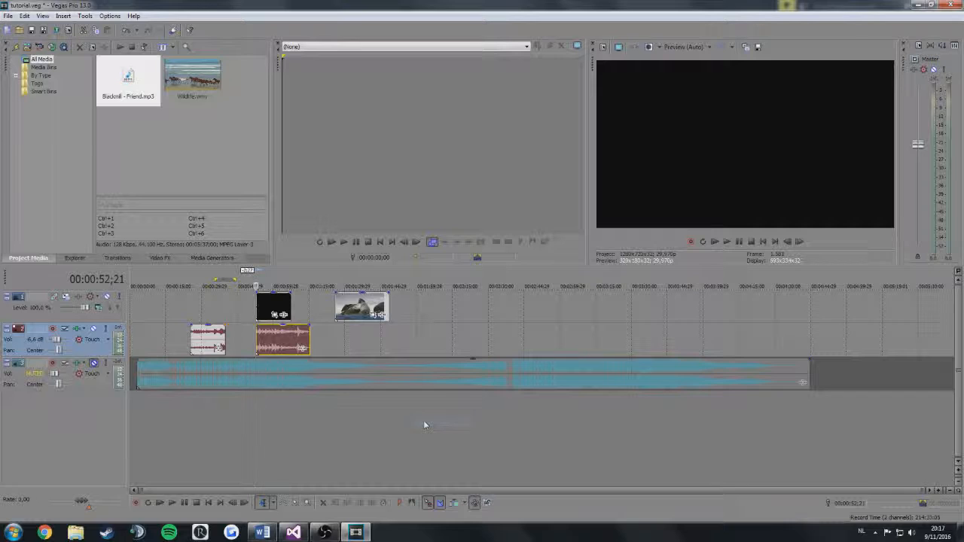
key(space)
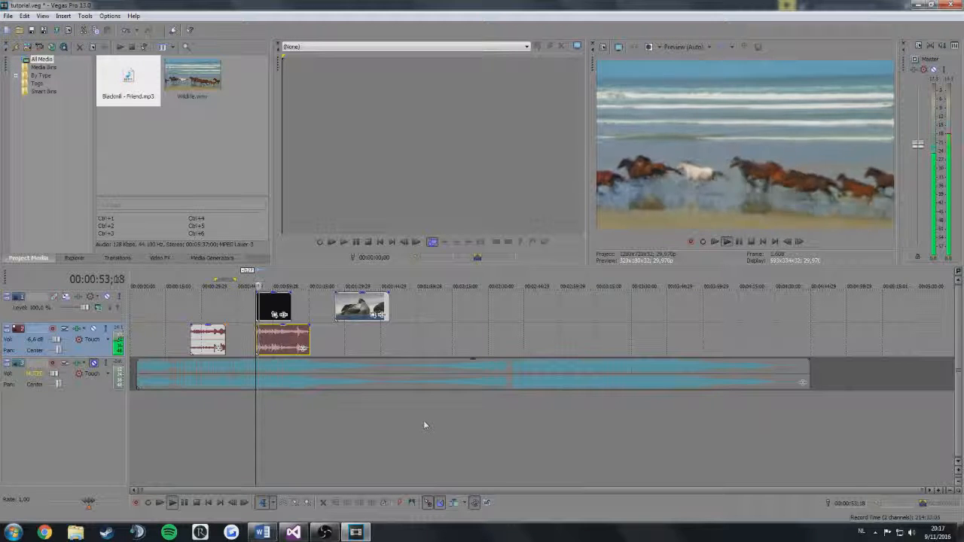
key(space)
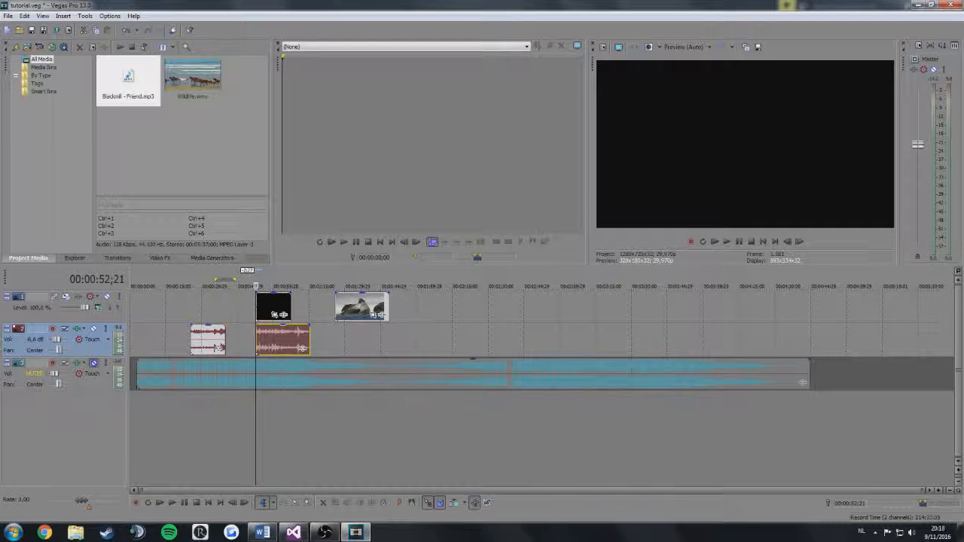
- Move the first audio clip about 2 seconds earlier, split it at 00:00:28;04 and shift the second piece about 3 seconds later
drag(206, 338, 199, 337)
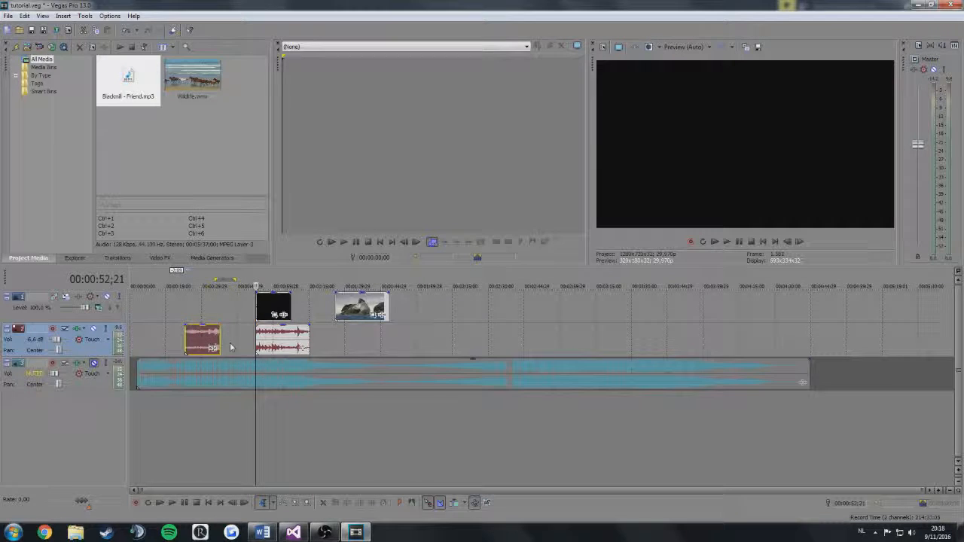
click(197, 339)
key(s)
drag(204, 340, 211, 339)
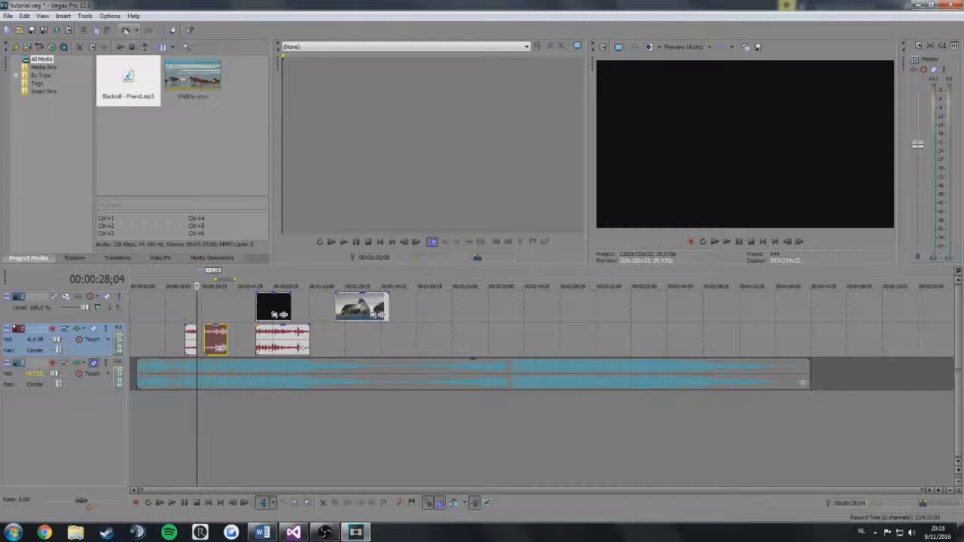
- Undo the audio piece's move and the split, redo both, and undo them again
click(126, 30)
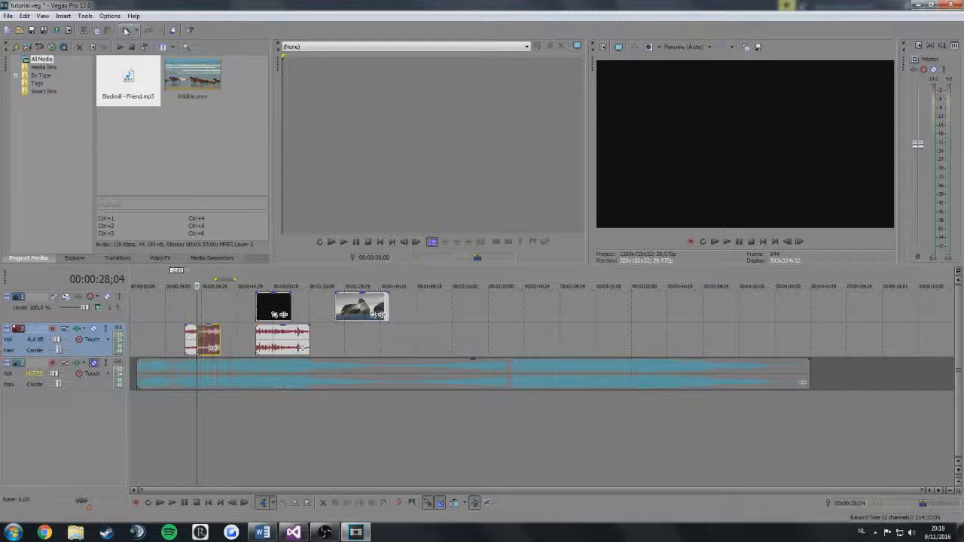
click(126, 31)
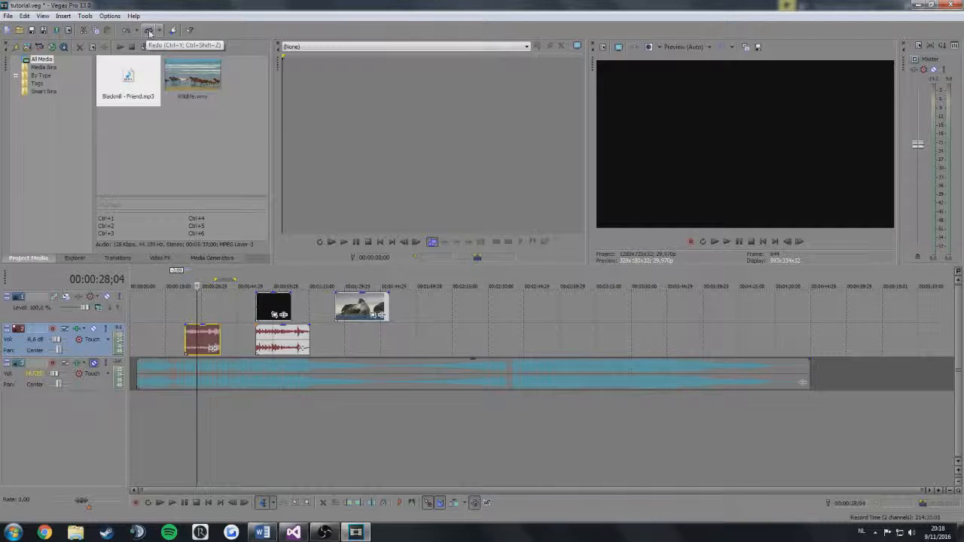
click(149, 31)
click(149, 31)
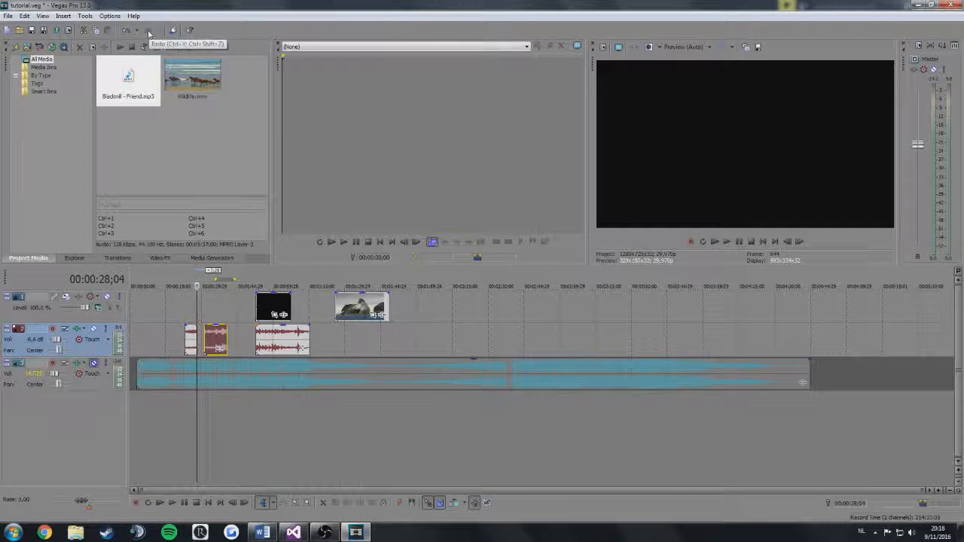
click(126, 31)
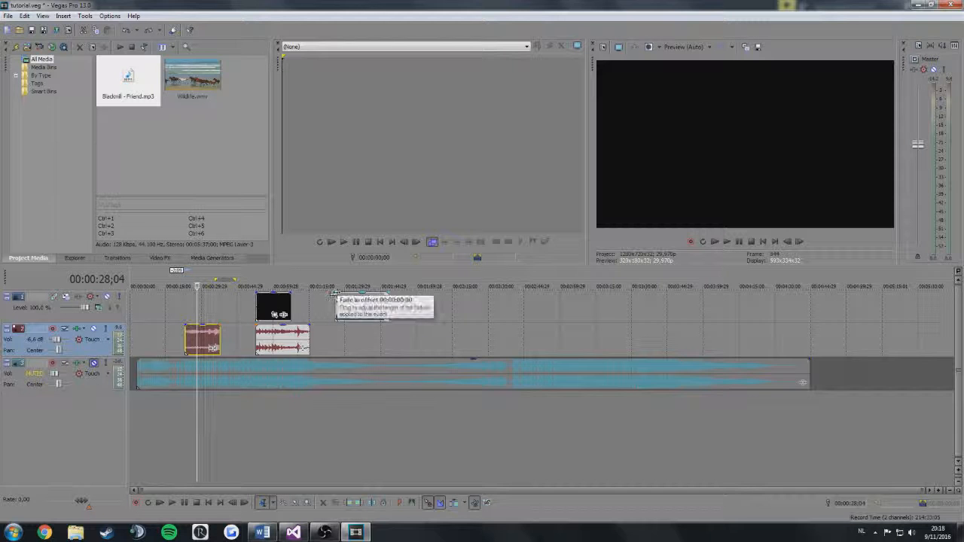
- Add a fade-in and a fade-out to the second video clip and play it from its start
drag(334, 292, 371, 295)
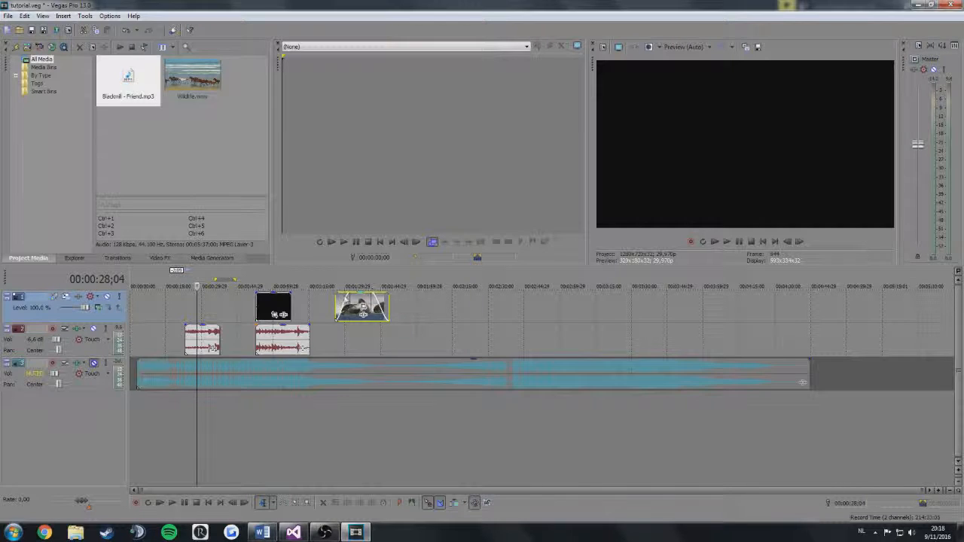
click(335, 284)
key(space)
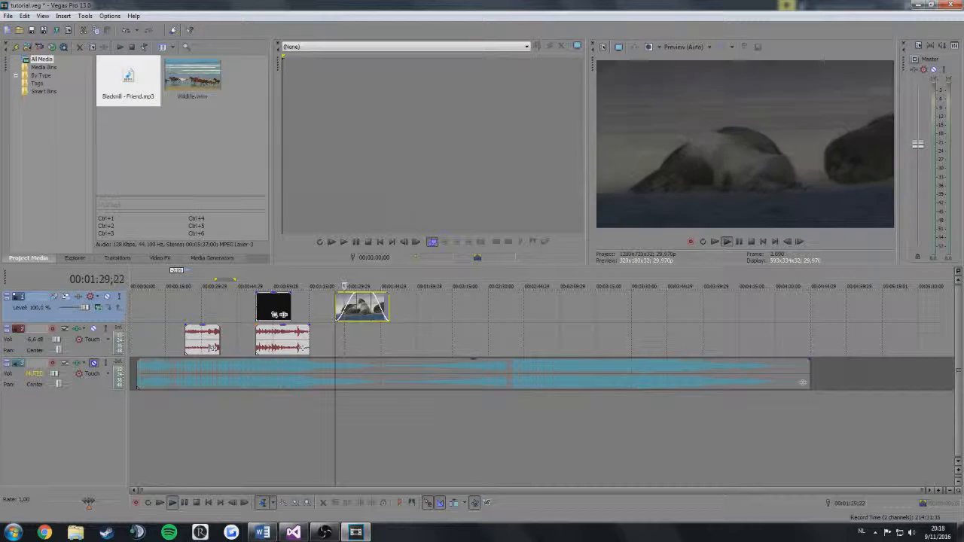
- Play the second video clip from around its middle to review the fade-out, and stop with the cursor at 00:01:40;24
click(367, 284)
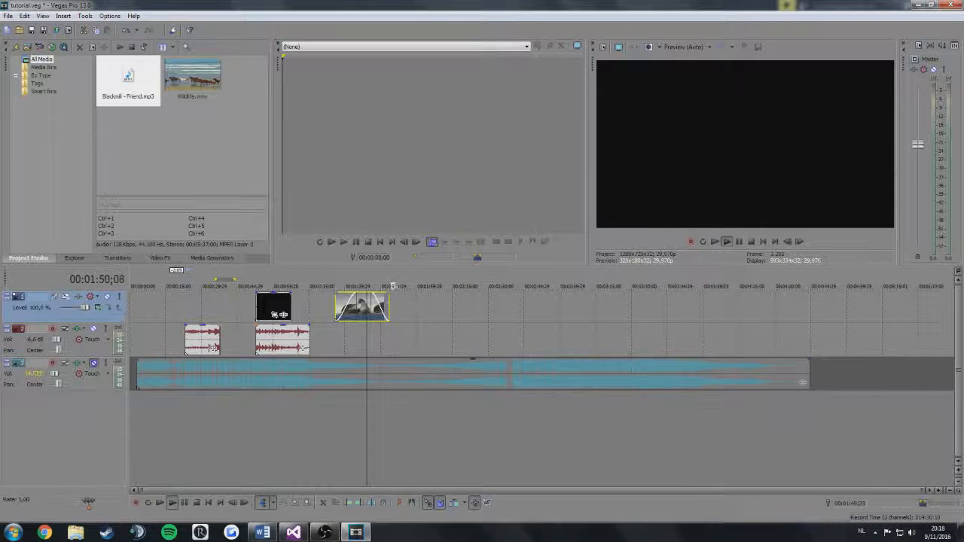
click(392, 286)
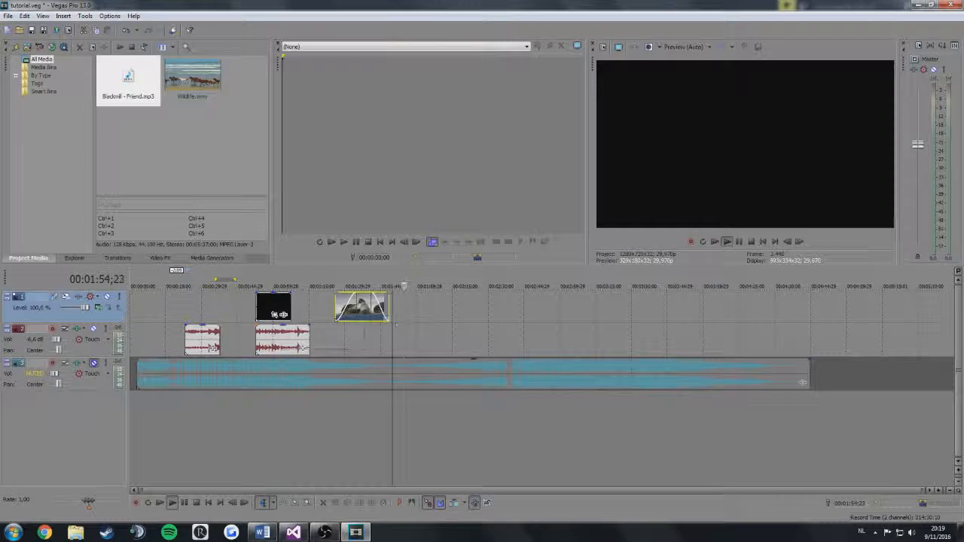
click(363, 286)
key(space)
click(370, 316)
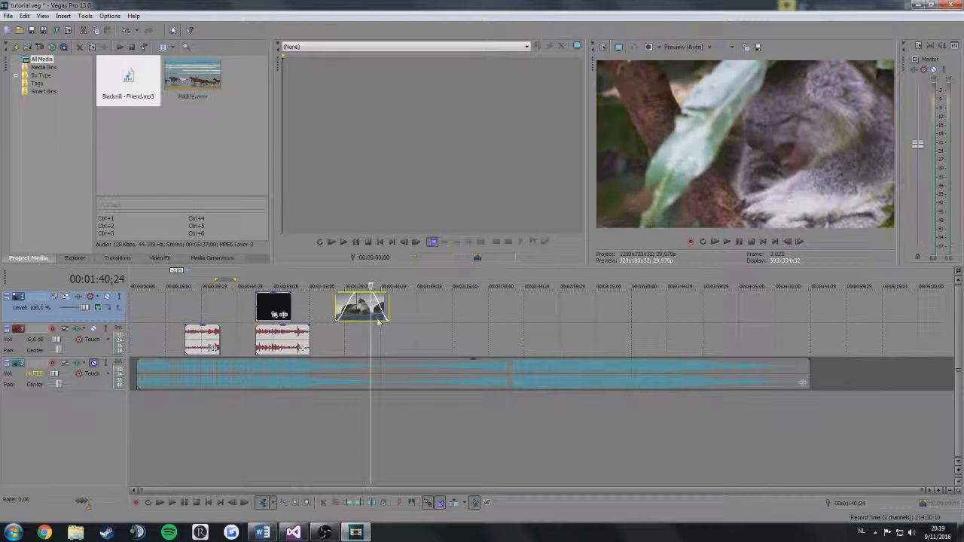
- Crop the first video clip's pan/crop frame to about 654 by 368 around its centre and preview the frame at 00:00:57;29
click(274, 316)
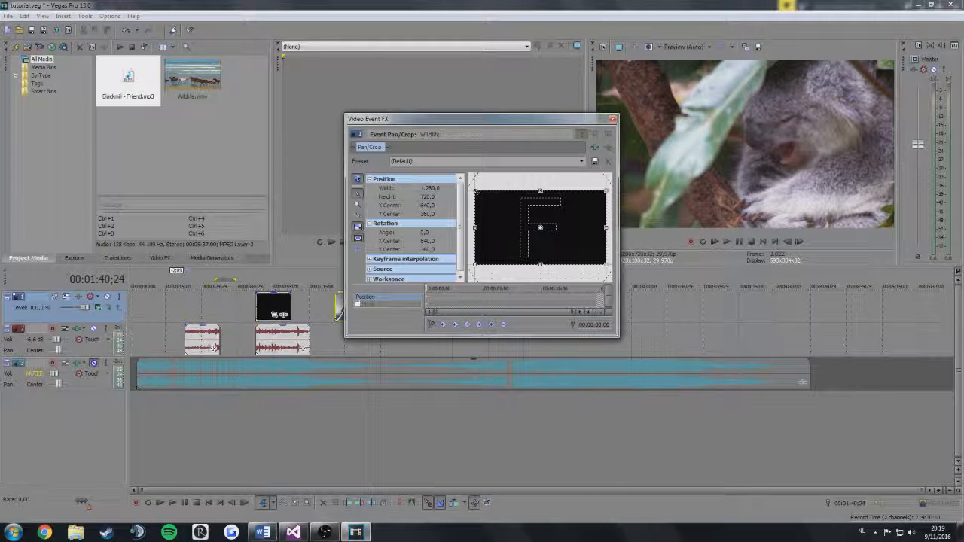
drag(477, 192, 505, 209)
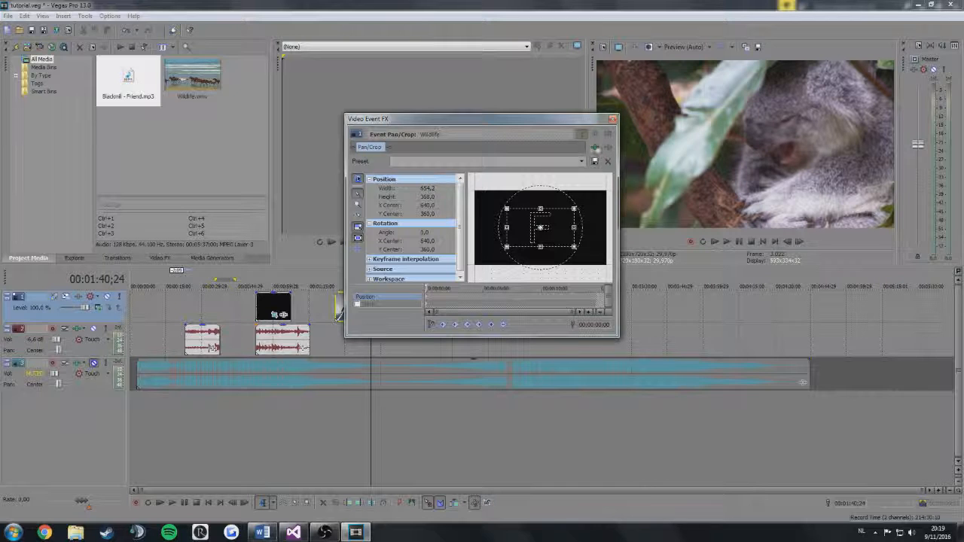
click(612, 118)
click(269, 280)
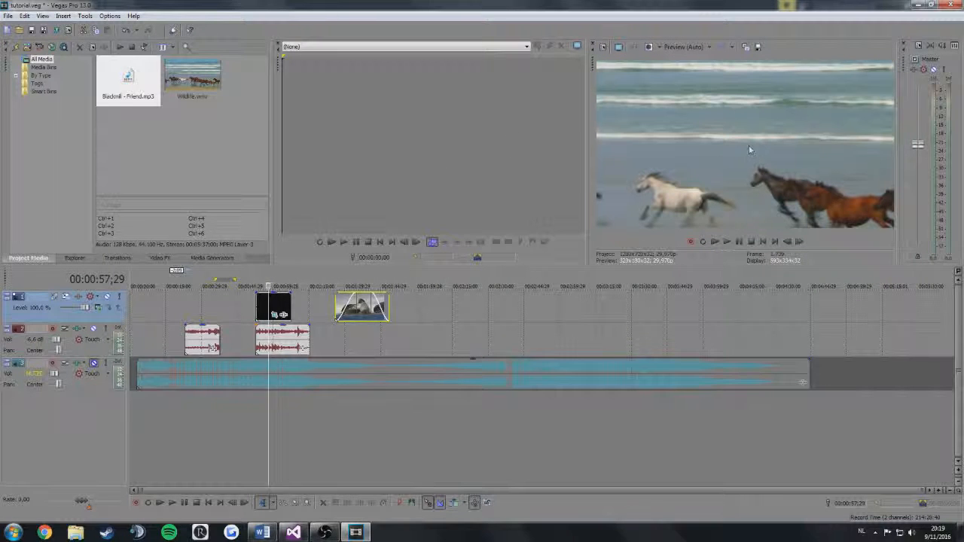
- Enlarge the first video clip's pan/crop frame beyond the picture, and reduce it to about 1,238 by 696
click(275, 315)
drag(472, 186, 481, 178)
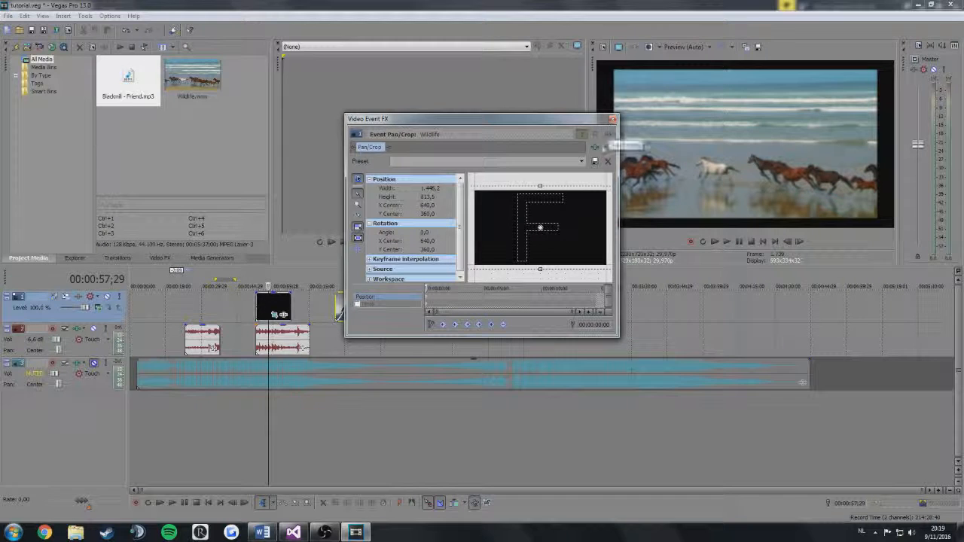
drag(618, 335, 649, 353)
drag(481, 194, 491, 200)
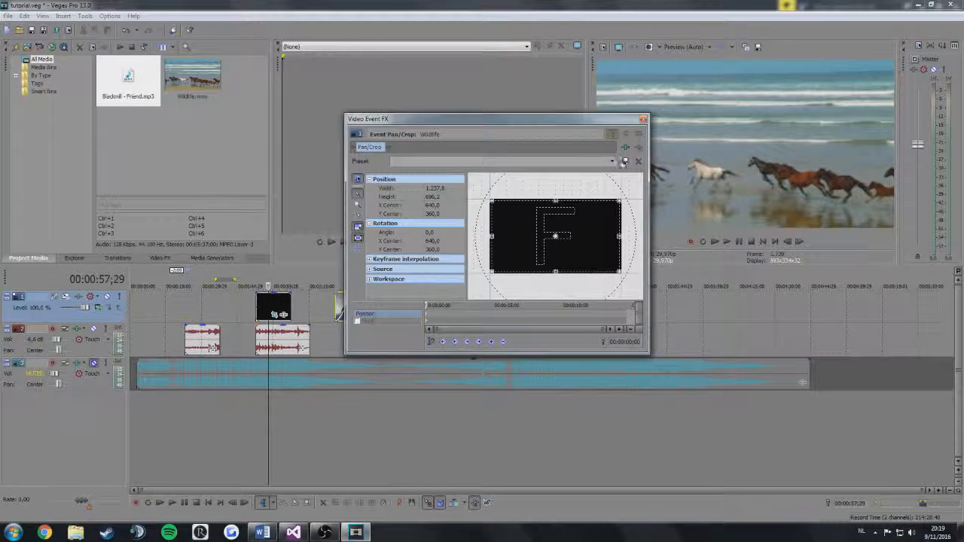
click(642, 120)
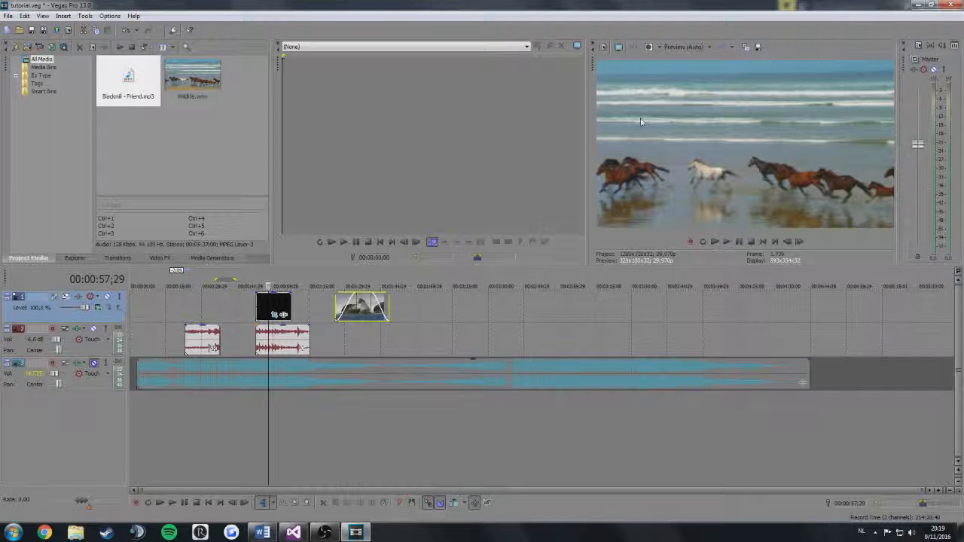
- View the video effects available for the first video clip and leave the plug-in chooser without adding any
click(284, 313)
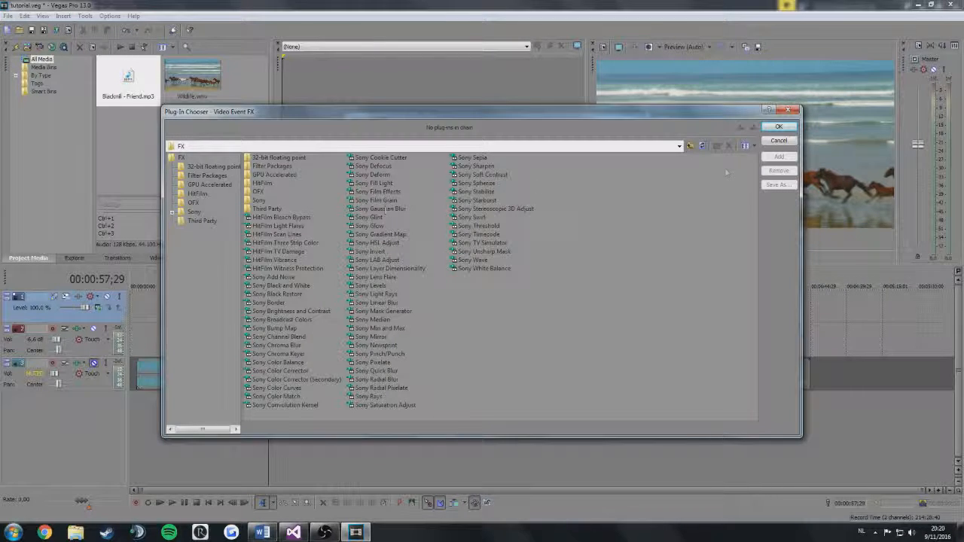
click(787, 111)
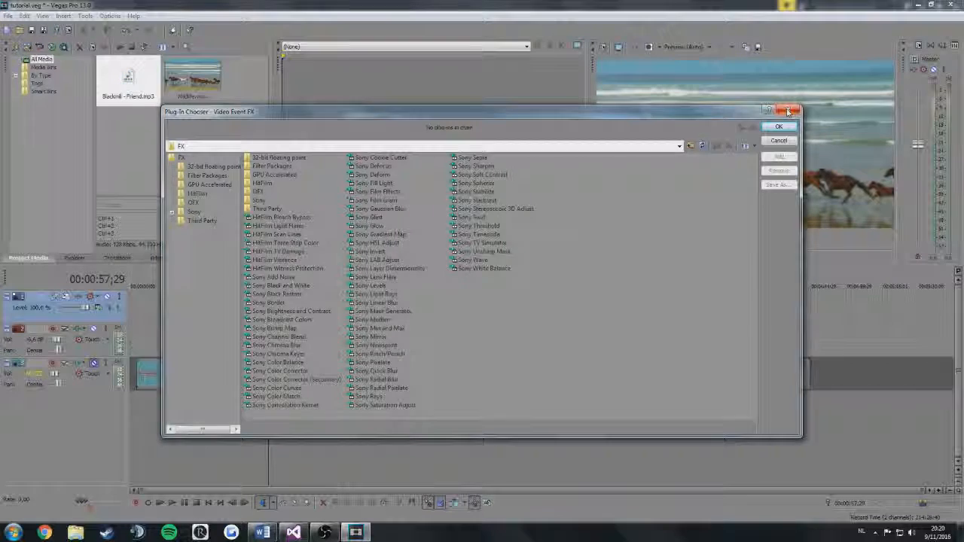
click(643, 120)
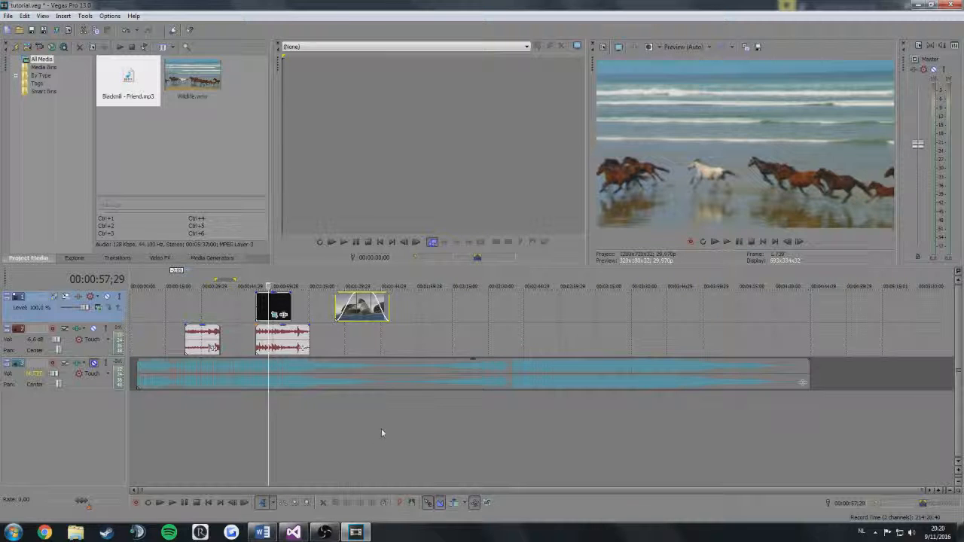
- Insert a new audio track, paste a copy of the first audio clip onto it and shift the copy about 10 seconds later
right_click(397, 416)
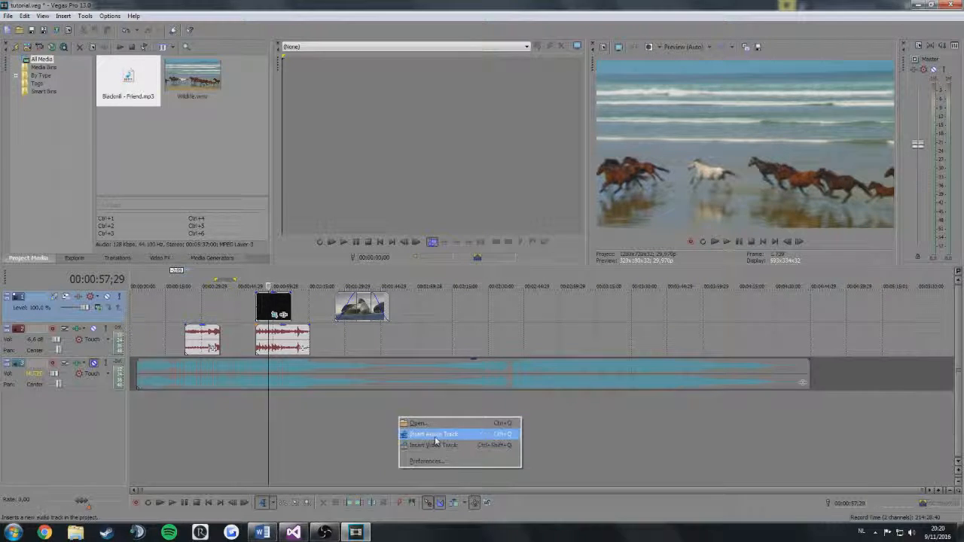
click(435, 433)
click(210, 350)
drag(199, 392, 201, 347)
key(ctrl+c)
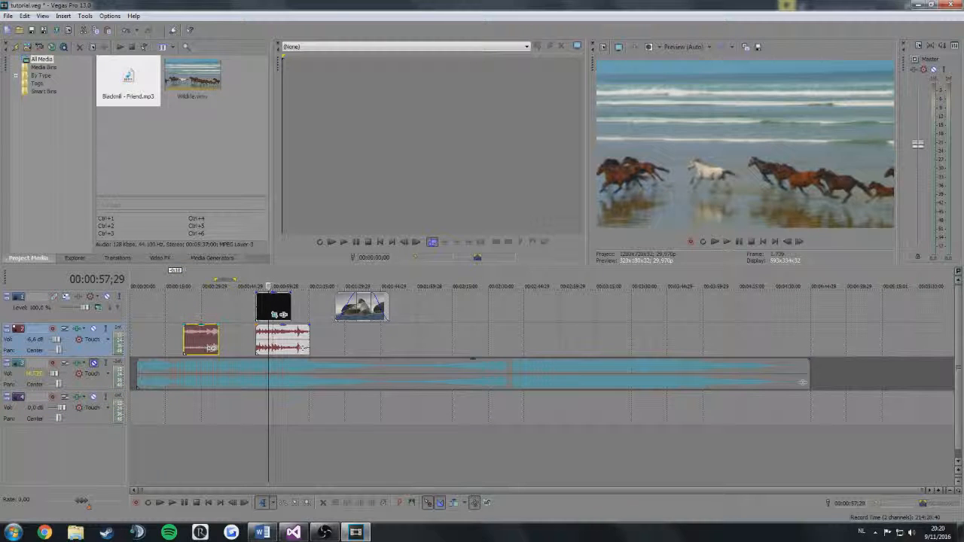
click(211, 415)
key(ctrl+v)
drag(228, 415, 253, 414)
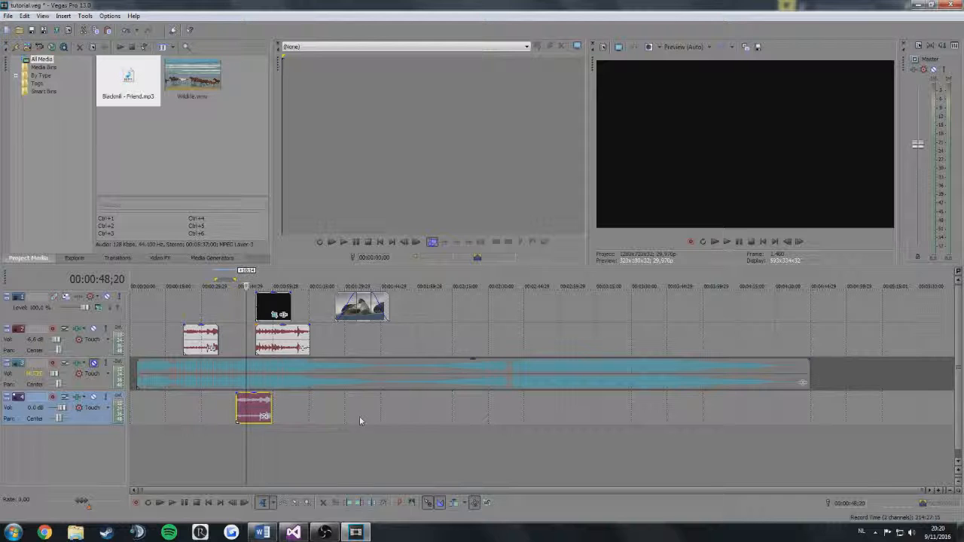
- Delete the lowest audio track together with its pasted clip
right_click(411, 411)
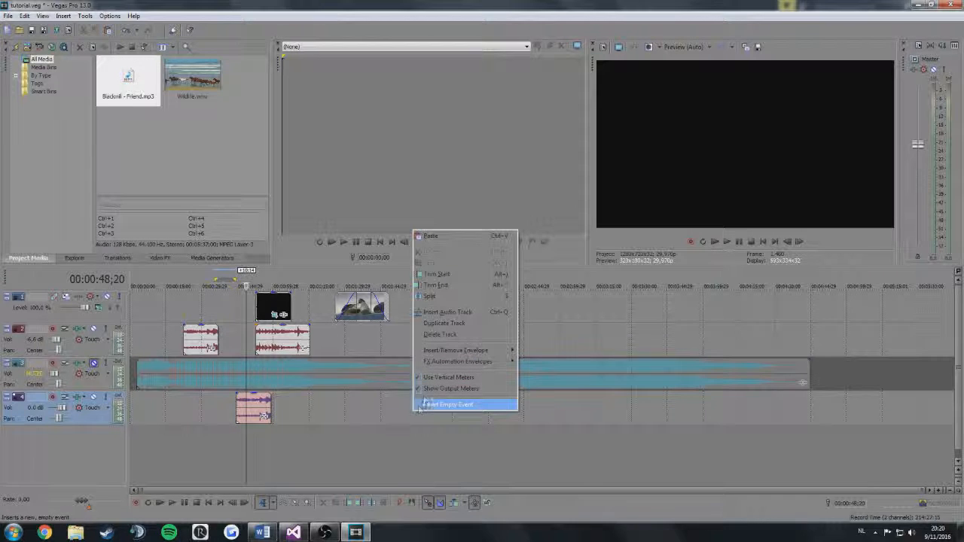
click(451, 335)
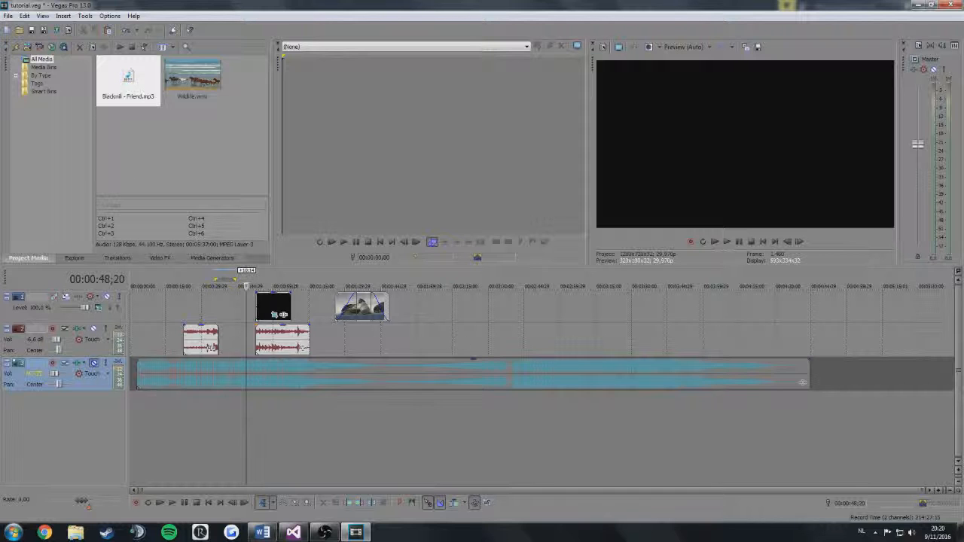
- Set up a render of the project named tutorial with MP3 Audio (*.mp3) as the output format
click(8, 16)
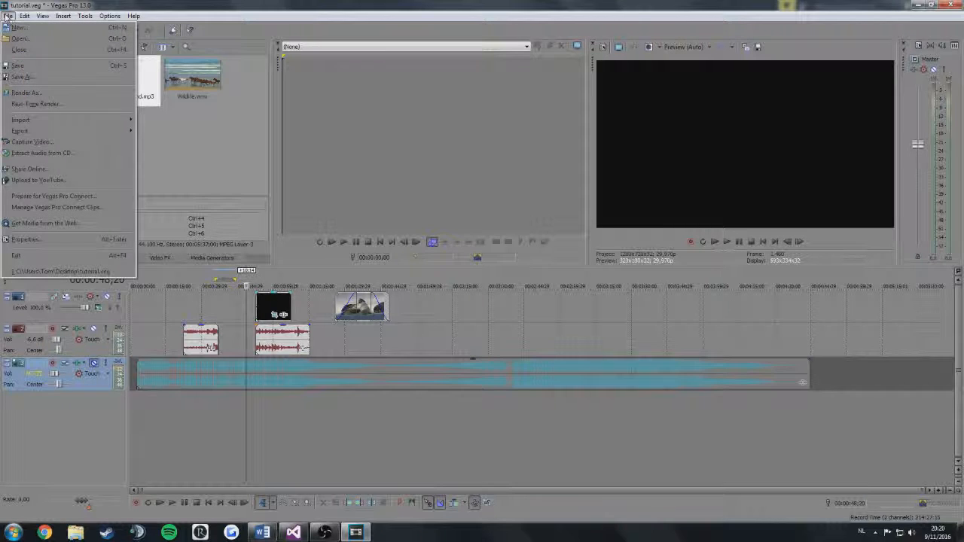
click(36, 93)
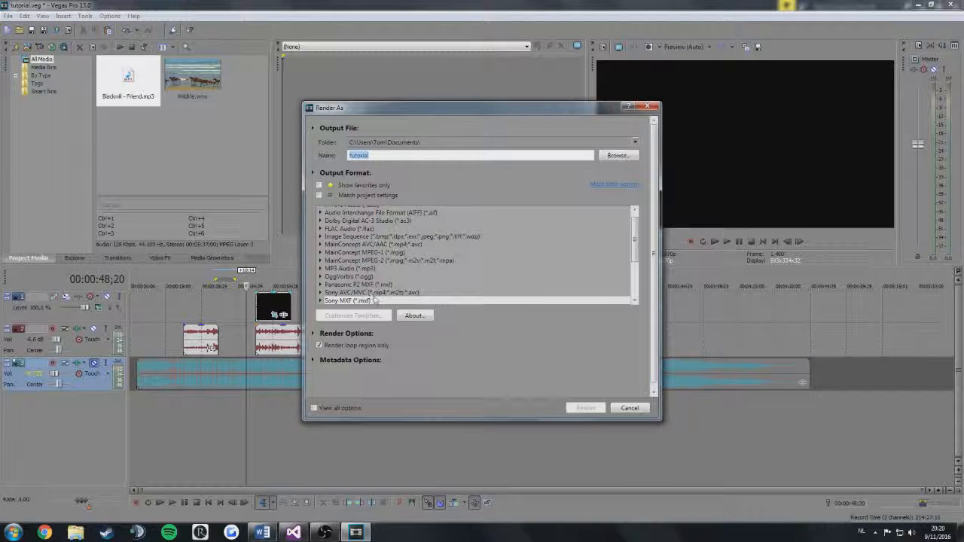
drag(635, 247, 636, 247)
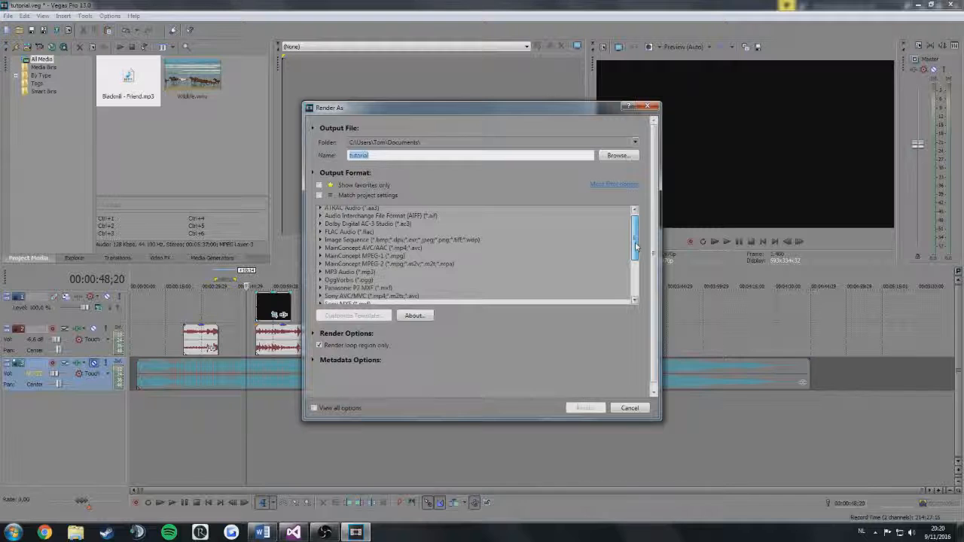
click(360, 272)
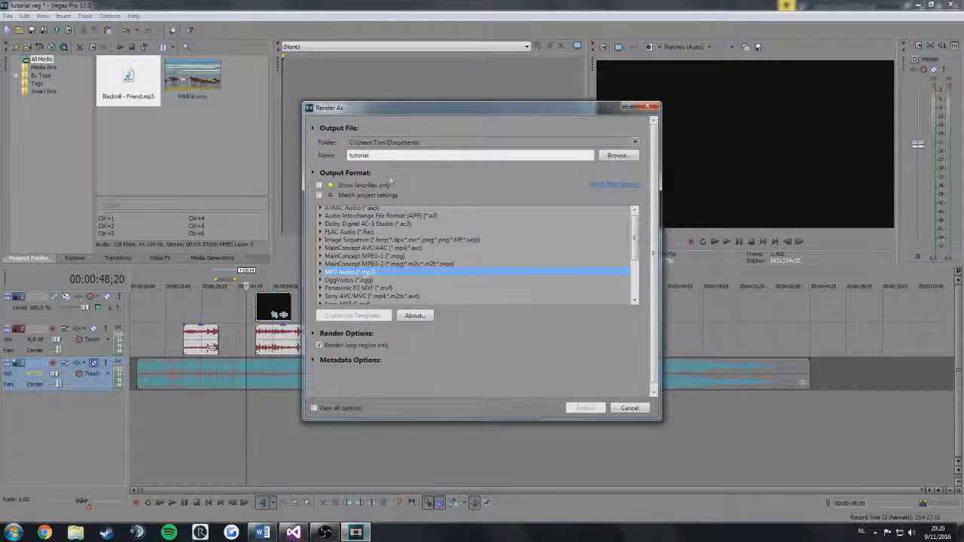
click(384, 155)
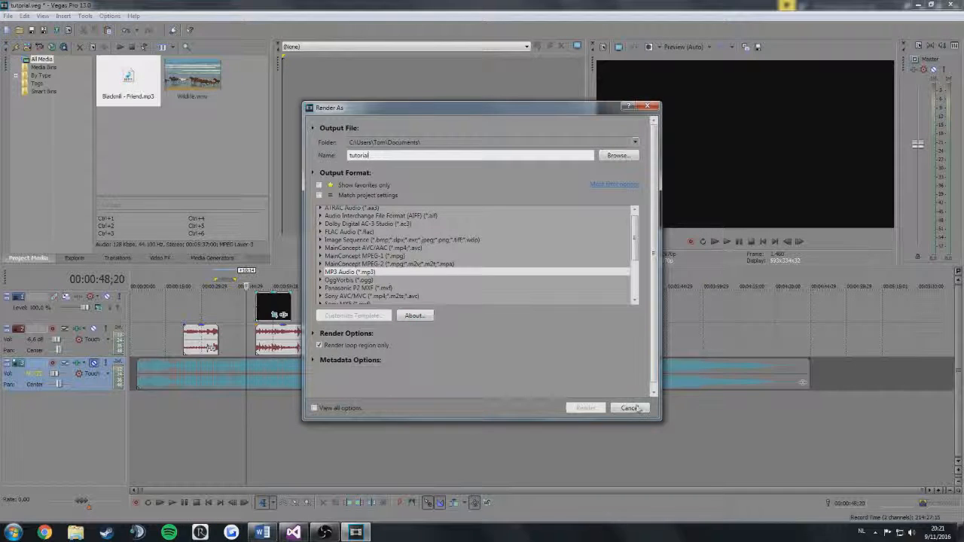
- Choose the Medium Quality VBR Stereo Audio template for MP3 and render the loop region as tutorial.mp3
double_click(361, 273)
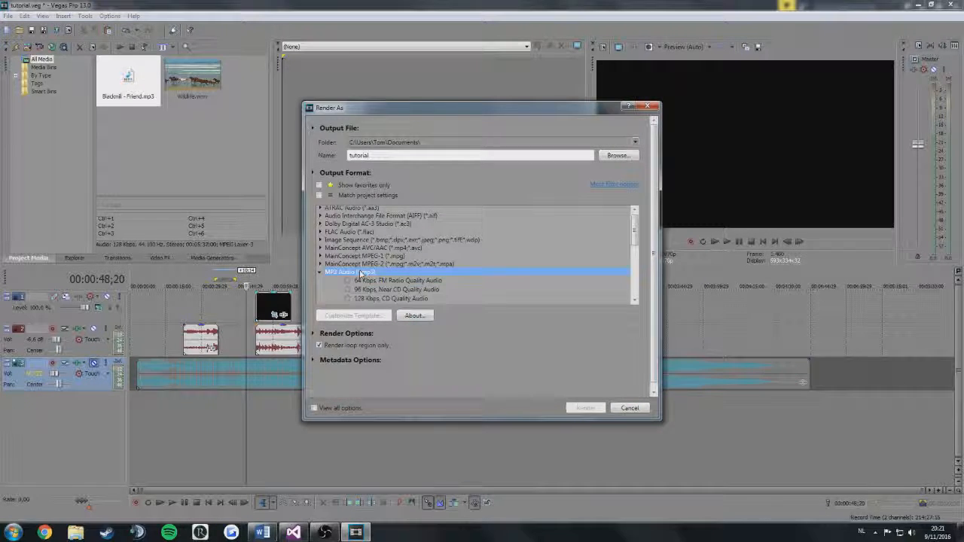
scroll(368, 276, down, 3)
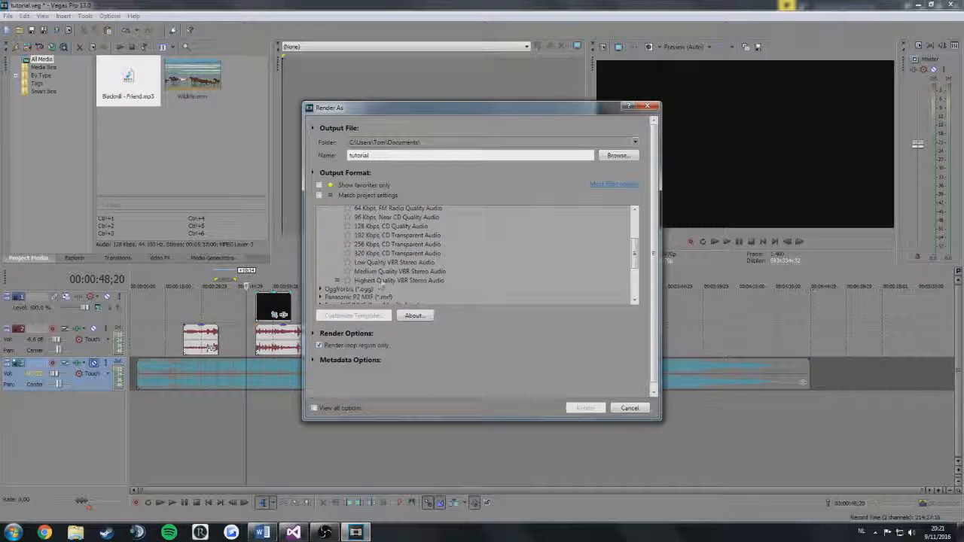
scroll(373, 268, up, 1)
scroll(373, 268, down, 1)
click(375, 274)
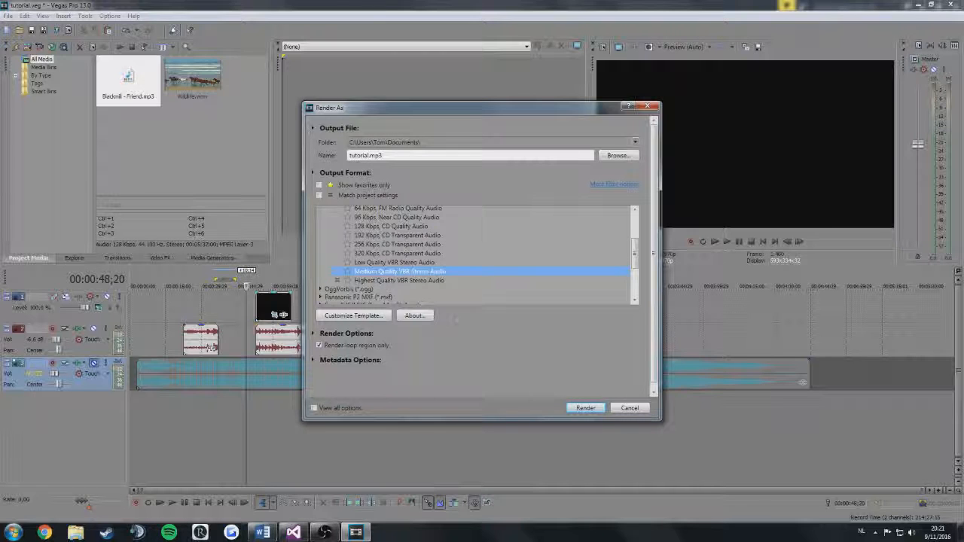
click(594, 410)
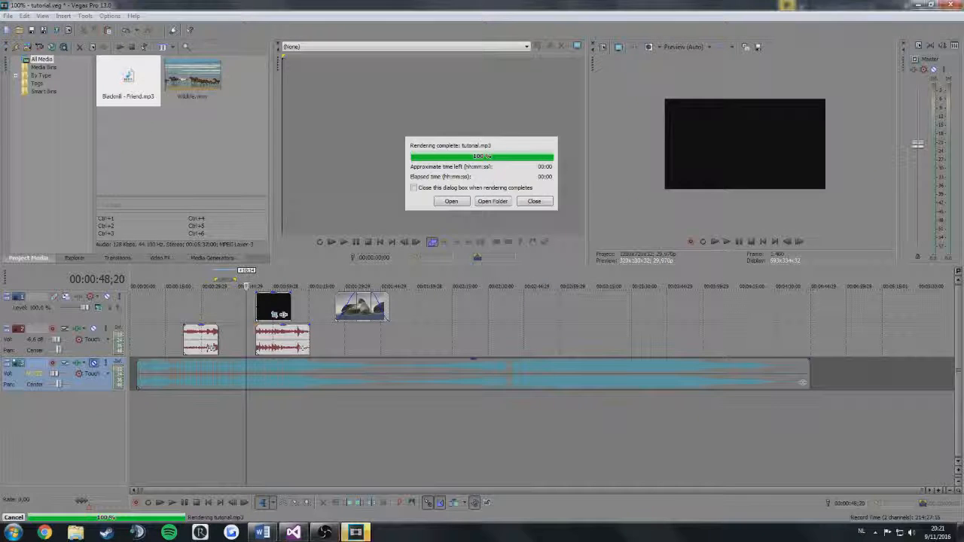